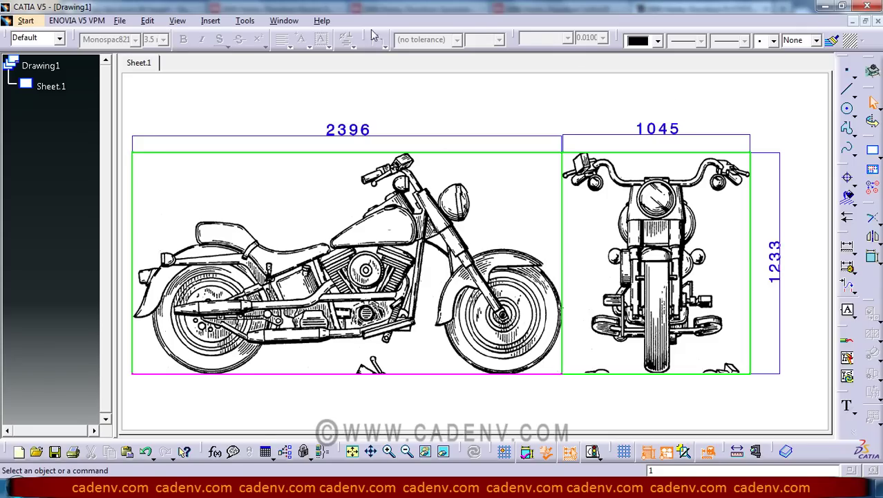
Create a new part named Part1 in the Part Design workbench
left_click(26, 20)
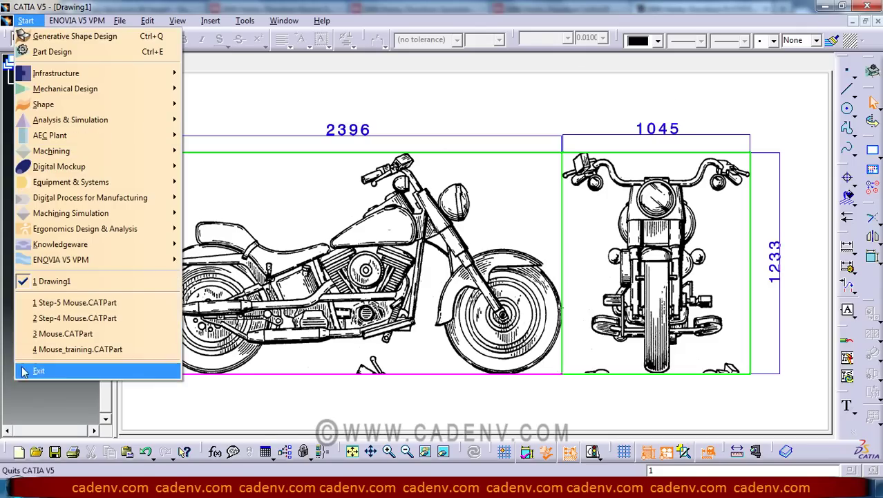
mouse_move(62, 89)
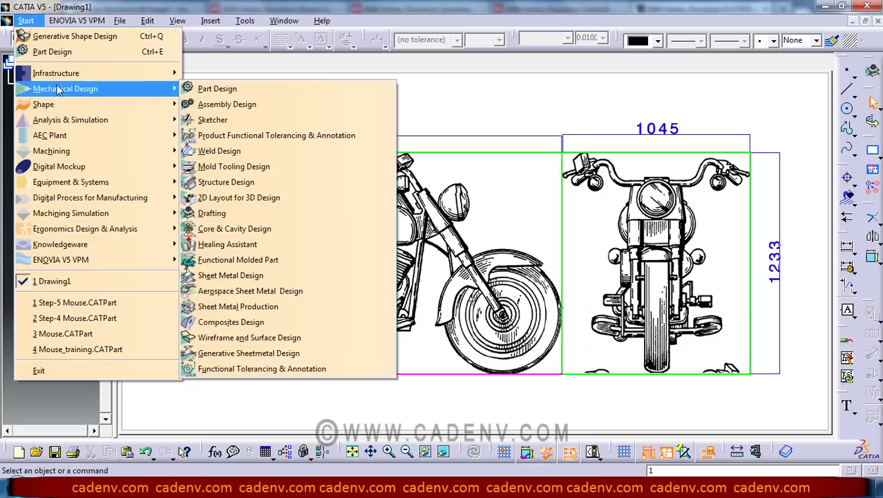
left_click(207, 88)
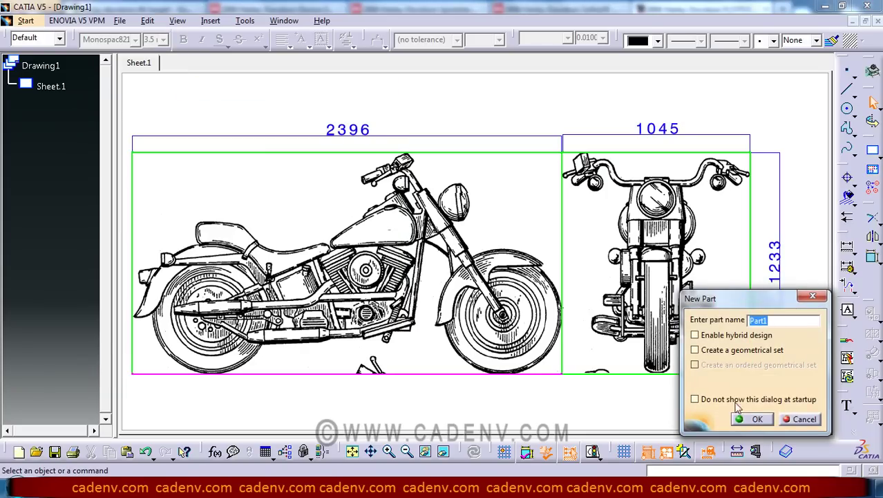
left_click(757, 420)
Tile the part and drawing windows vertically, with the motorcycle blueprint in view beside the empty part
left_click(284, 20)
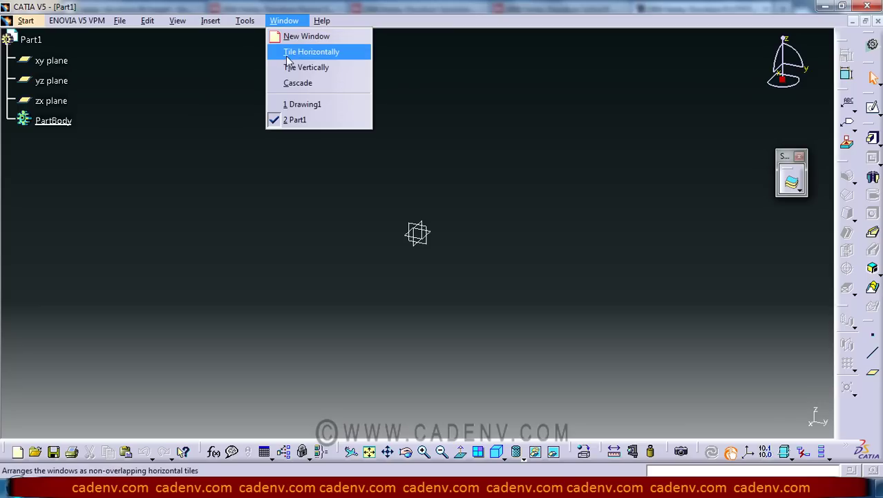
left_click(293, 67)
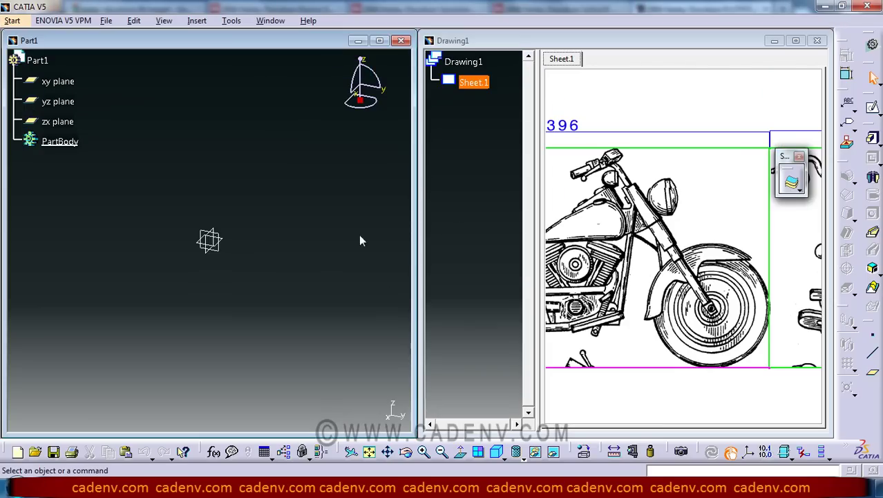
left_click(502, 162)
mouse_move(664, 144)
middle_mouse_down()
mouse_move(689, 136)
mouse_move(690, 160)
mouse_move(641, 148)
middle_mouse_up()
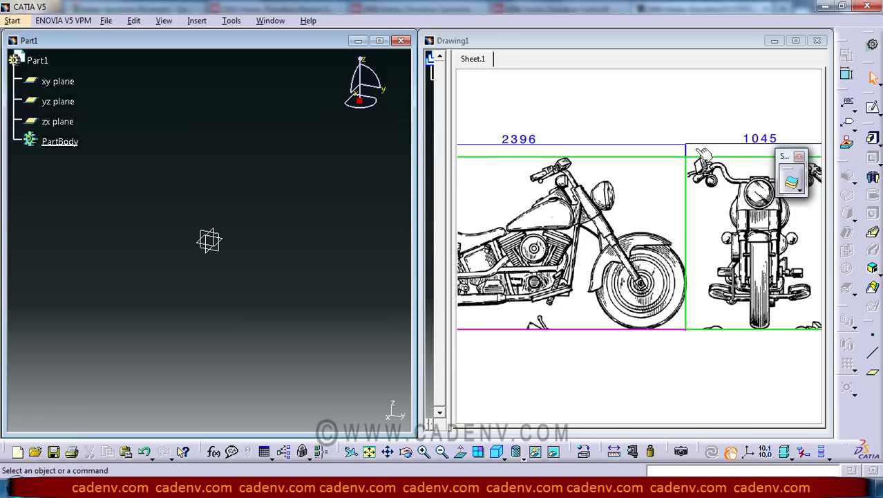
Start a sketch on the yz plane and draw a rectangle about 149 by 79 mm around the origin
left_click(873, 107)
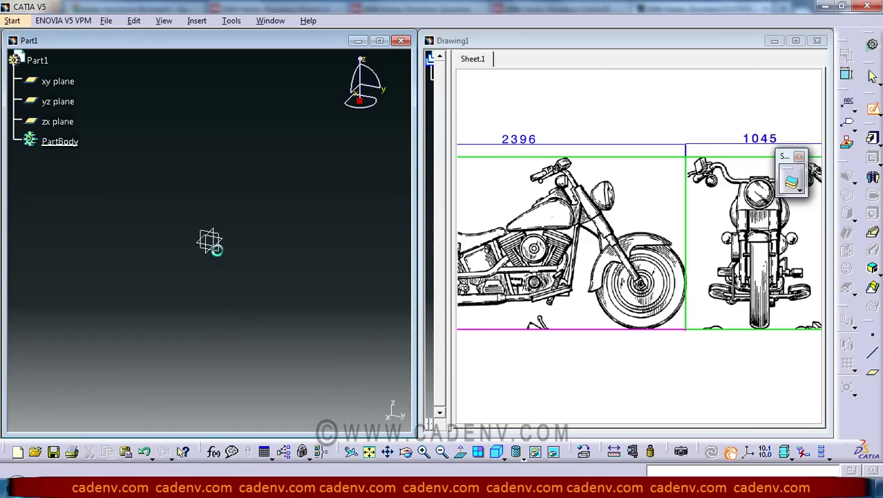
left_click(212, 248)
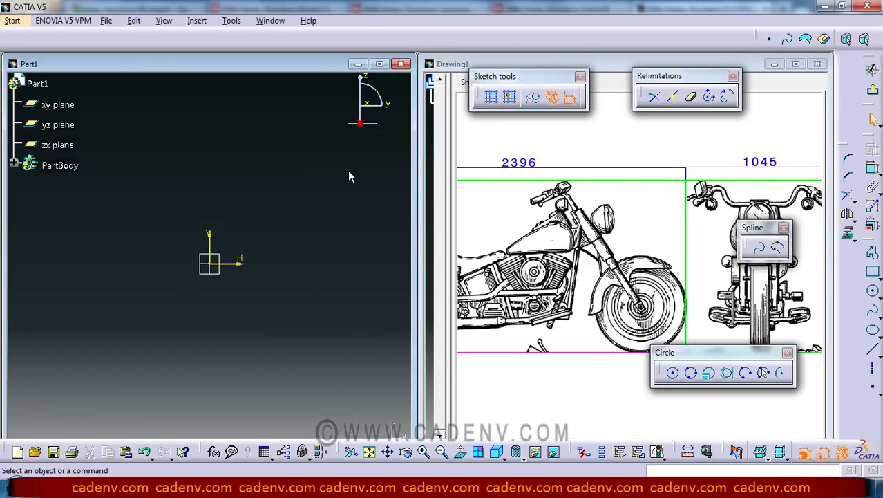
left_click(874, 273)
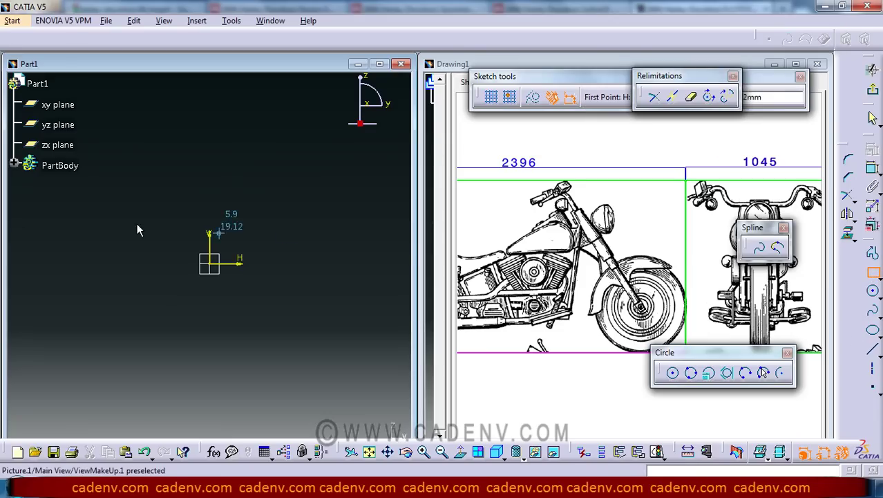
left_click(99, 193)
left_click(337, 318)
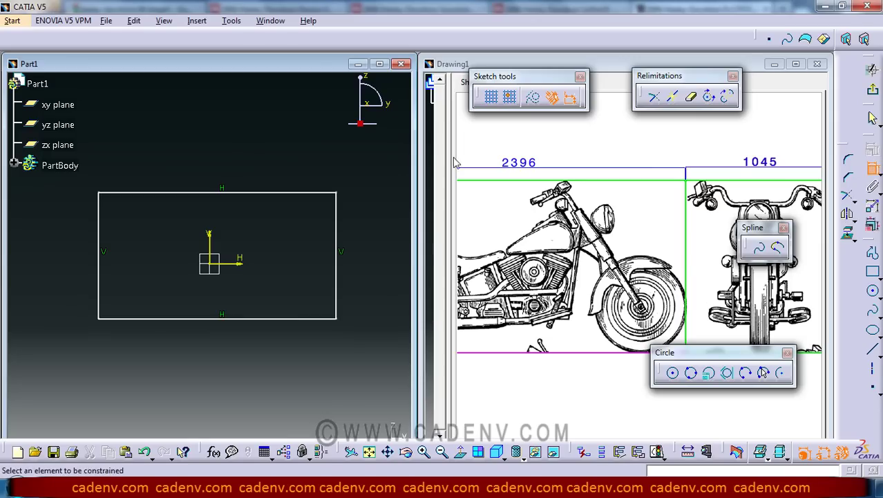
Dimension the rectangle's upper horizontal edge and set its length to 2396 mm
left_click(188, 192)
left_click(211, 179)
double_click(210, 179)
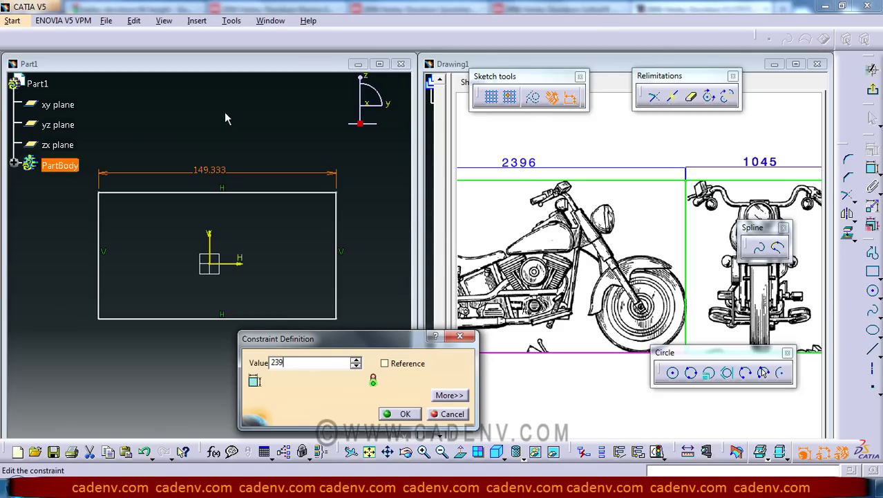
key("Return")
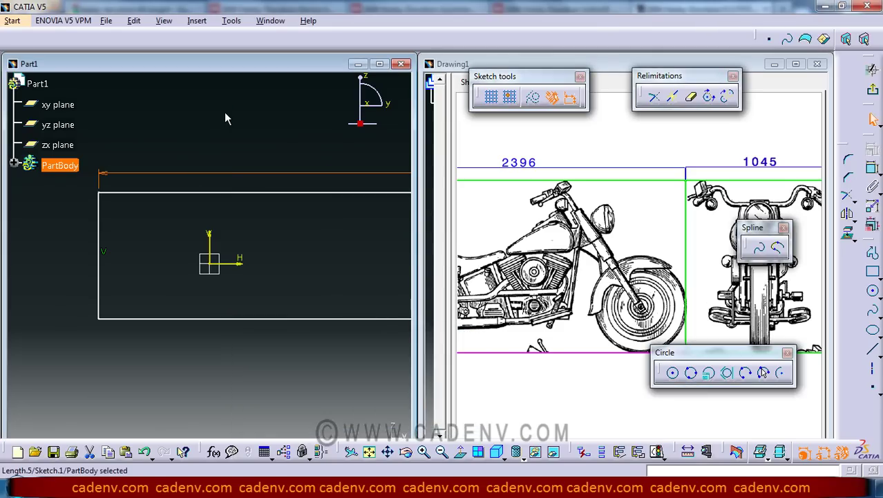
left_click(211, 148)
Dimension the rectangle's right vertical edge and set its height to 1045 mm
middle_click_drag(213, 144, 219, 259)
middle_click_drag(239, 239, 74, 260)
mouse_move(387, 243)
middle_mouse_down()
mouse_move(291, 220)
mouse_move(177, 266)
middle_mouse_up()
scroll(290, 220, "up", 1)
mouse_move(304, 264)
middle_mouse_down()
mouse_move(114, 289)
mouse_move(82, 278)
middle_mouse_up()
middle_click_drag(253, 225, 260, 189)
mouse_move(275, 201)
middle_mouse_down()
mouse_move(194, 200)
mouse_move(212, 89)
middle_mouse_up()
middle_click_drag(313, 146, 178, 147)
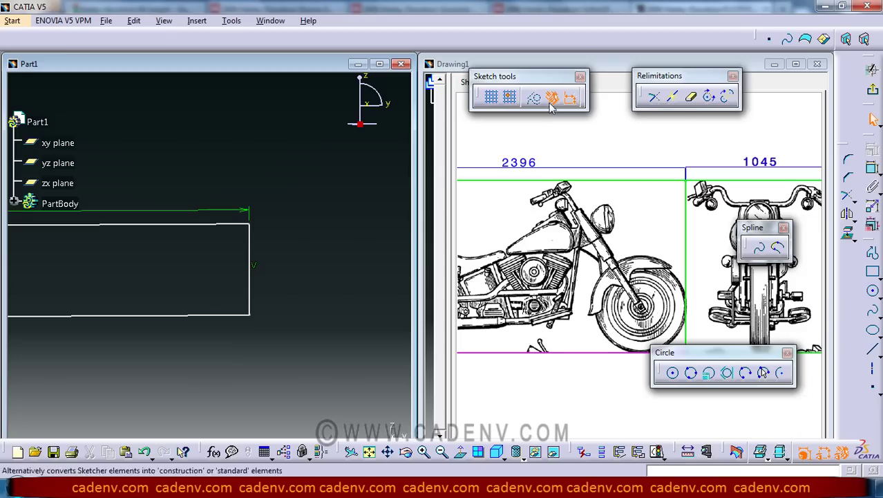
left_click(871, 171)
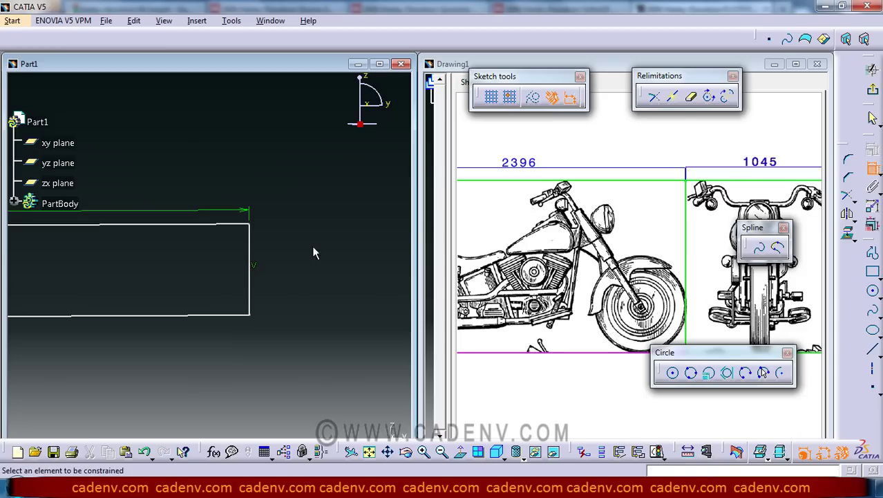
left_click(250, 290)
left_click(292, 278)
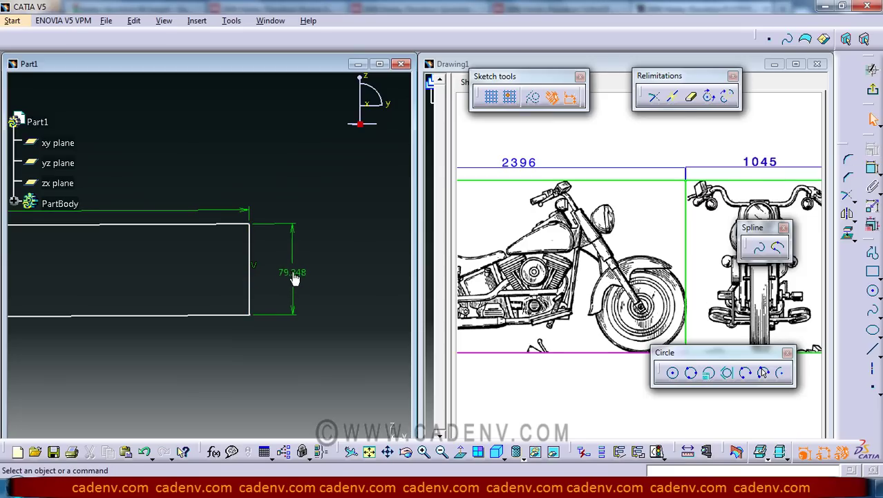
double_click(291, 271)
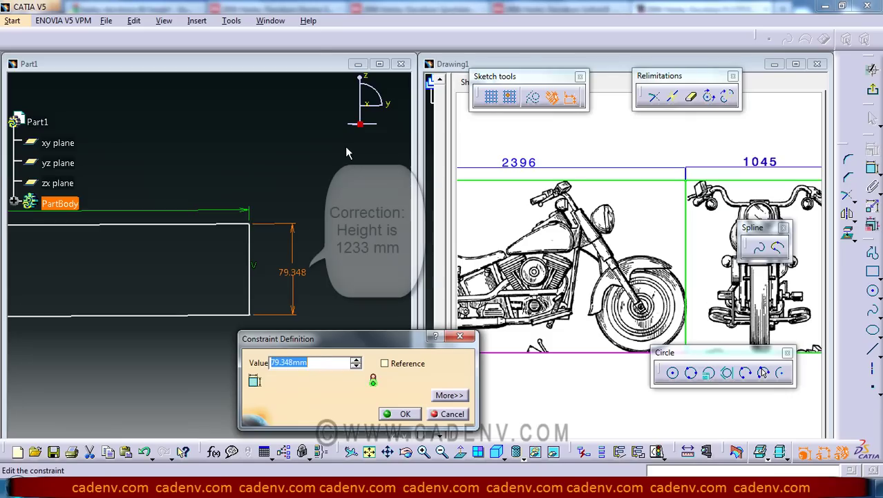
type("1045")
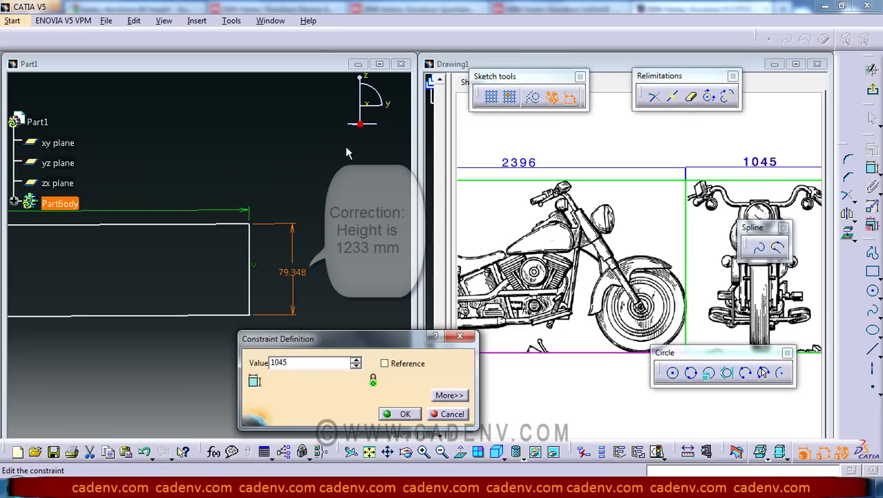
key("Return")
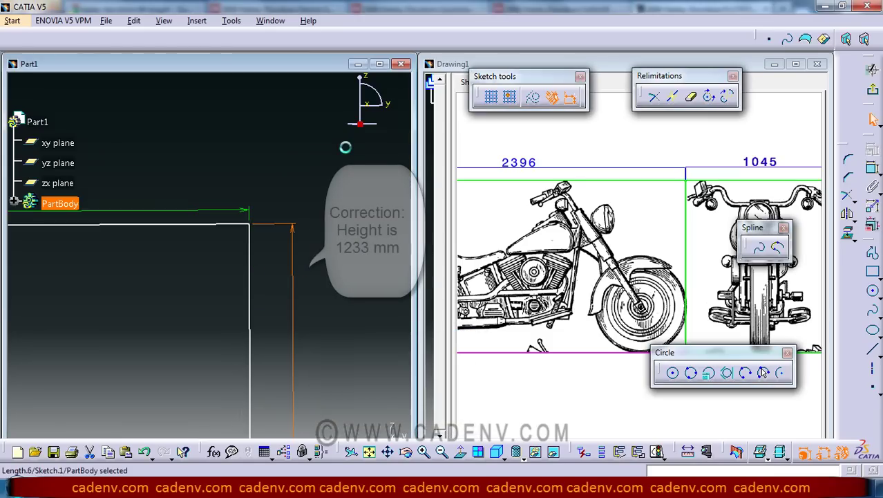
Draw a line from the rectangle's upper-left corner to its lower-right corner as a construction element
left_click(461, 453)
left_click(370, 452)
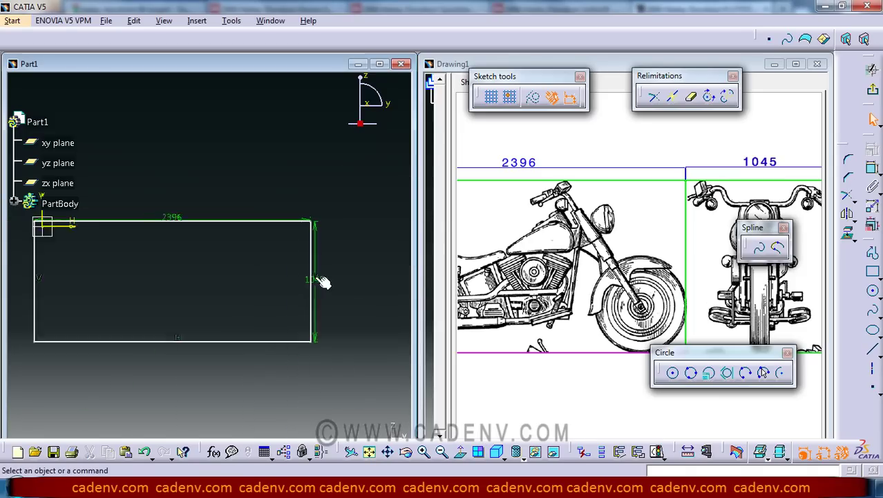
mouse_move(248, 327)
middle_mouse_down()
mouse_move(287, 347)
mouse_move(284, 329)
middle_mouse_up()
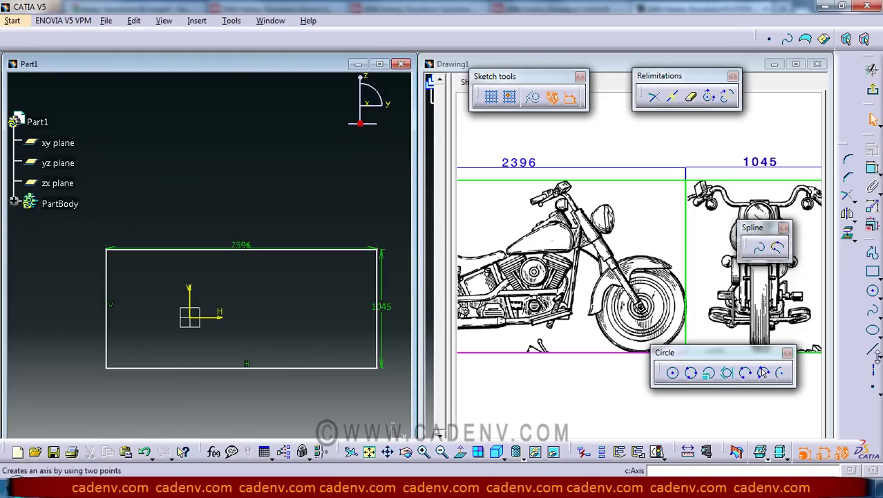
left_click(875, 354)
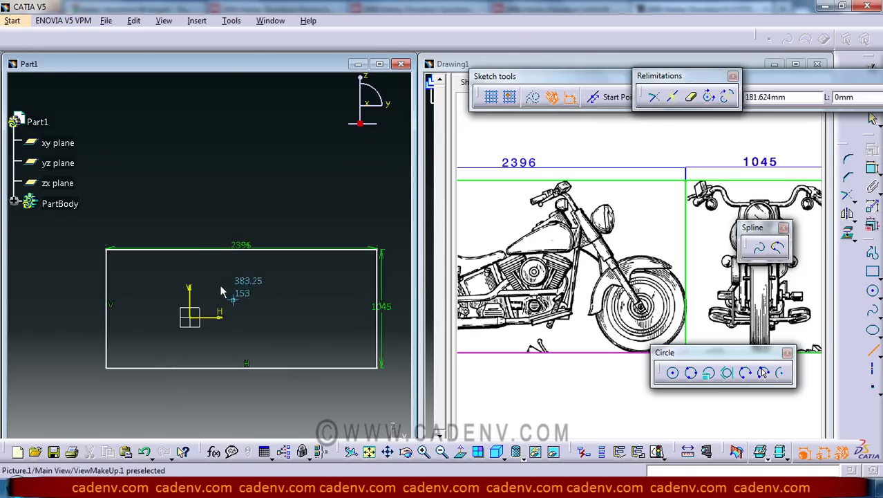
left_click(107, 251)
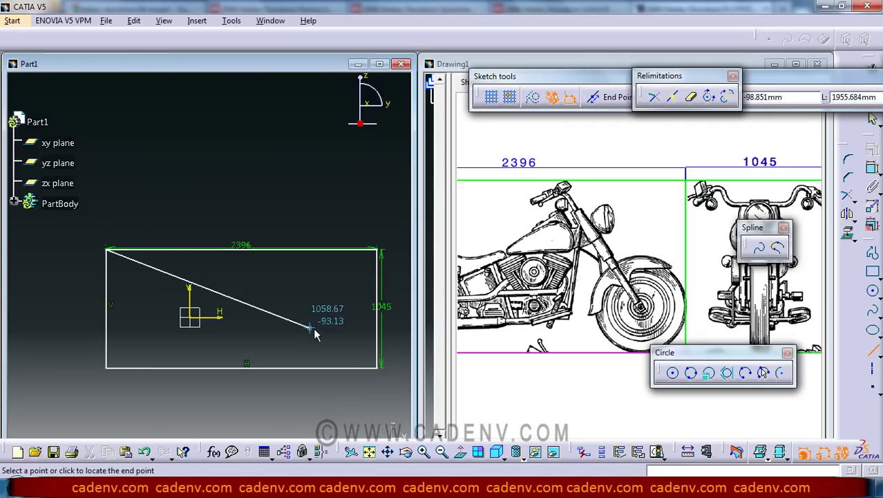
left_click(378, 367)
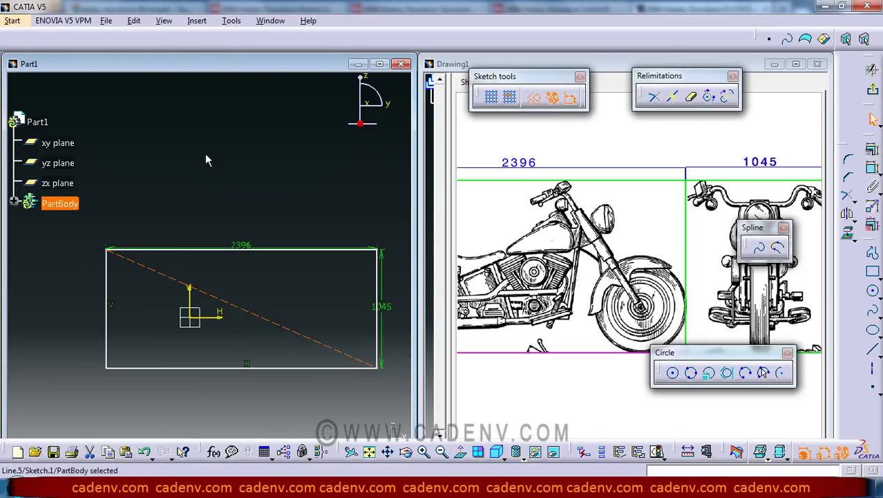
left_click(225, 235)
Move the length dimension farther above the rectangle and the height dimension farther out from its right edge
left_click(244, 245)
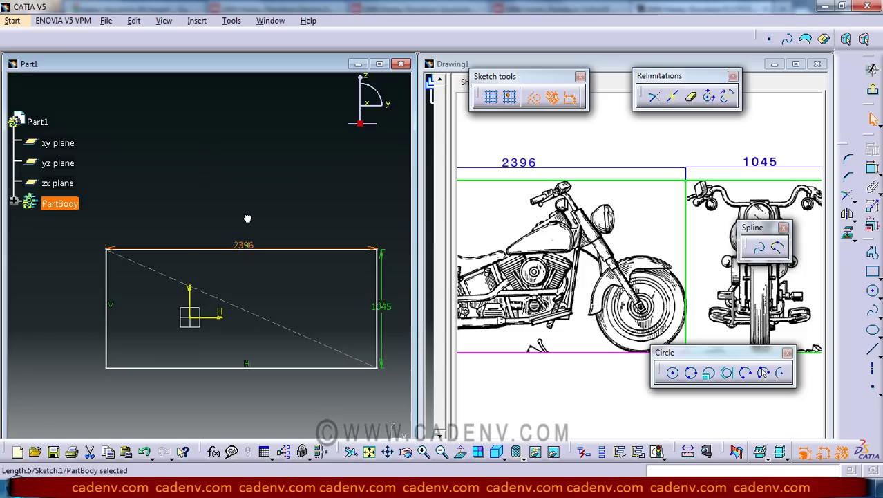
left_click(236, 222)
left_click(244, 246)
left_click(250, 202)
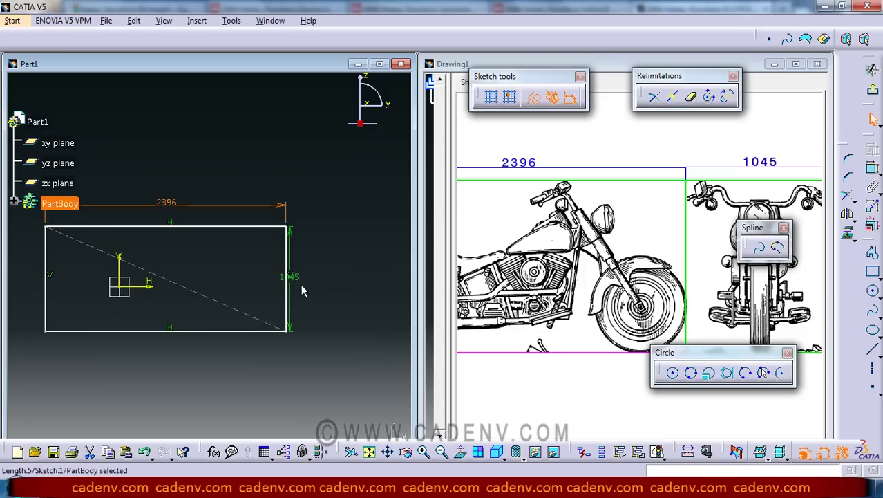
mouse_move(302, 323)
middle_mouse_down()
mouse_move(334, 224)
mouse_move(197, 225)
mouse_move(219, 210)
middle_mouse_up()
scroll(345, 219, "up", 1)
left_click_drag(247, 219, 322, 221)
Centre the rectangle on the sketch origin with a midpoint constraint between the diagonal and the origin
middle_click_drag(290, 186, 296, 289)
middle_click_drag(230, 282, 372, 282)
left_click(273, 266)
left_click(274, 297)
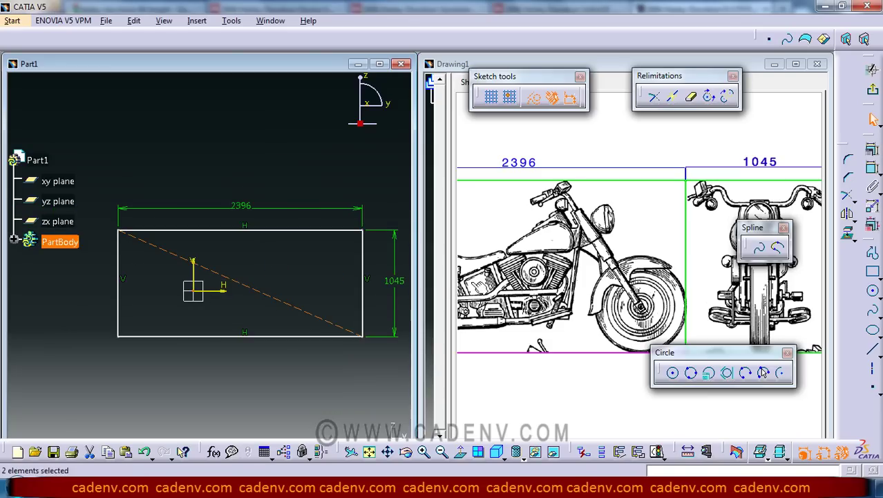
left_click(871, 149)
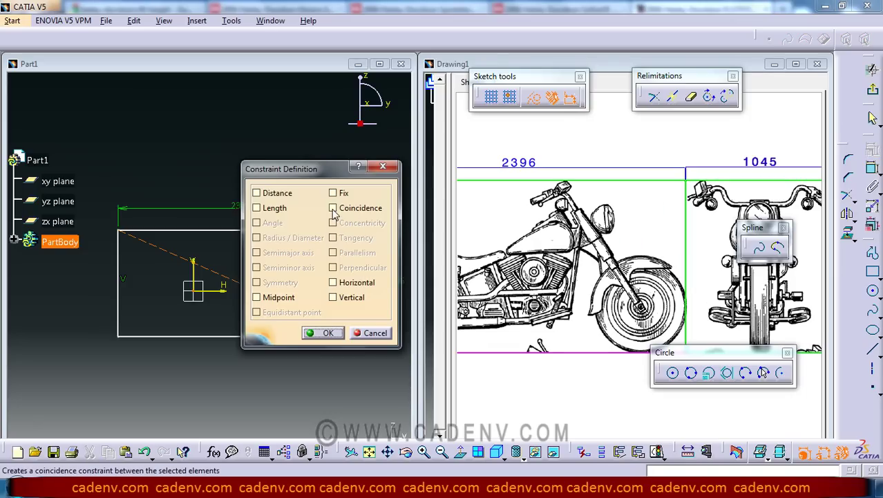
left_click(256, 297)
left_click(322, 332)
Maximize the part window and exit the sketch
mouse_move(240, 157)
middle_mouse_down()
mouse_move(296, 160)
mouse_move(328, 116)
middle_mouse_up()
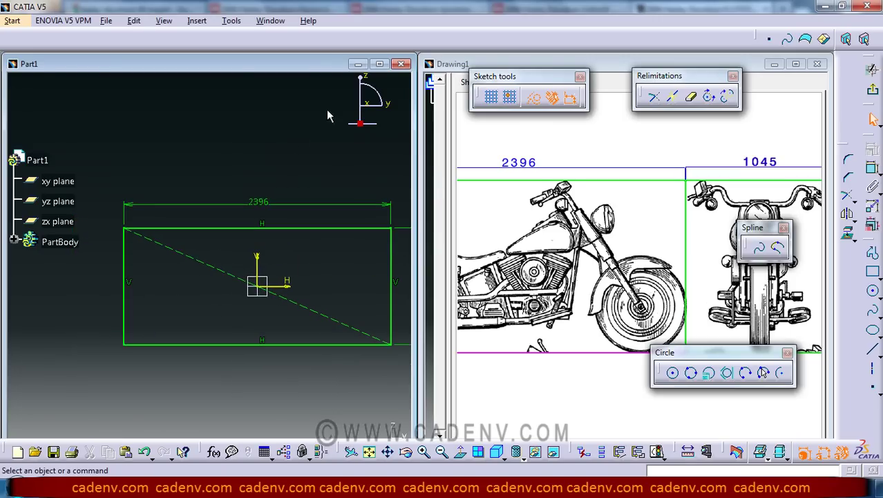
left_click(381, 64)
mouse_move(555, 306)
middle_mouse_down()
mouse_move(458, 259)
mouse_move(357, 346)
mouse_move(363, 296)
mouse_move(387, 340)
mouse_move(464, 306)
middle_mouse_up()
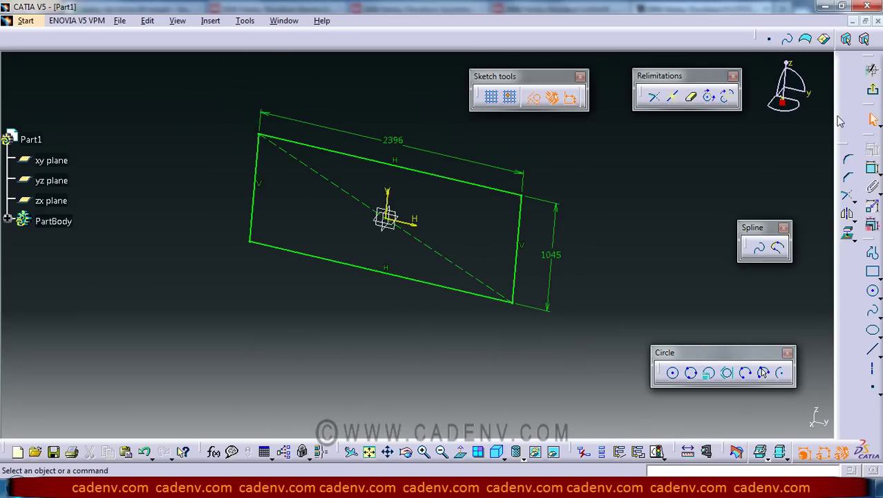
left_click(873, 89)
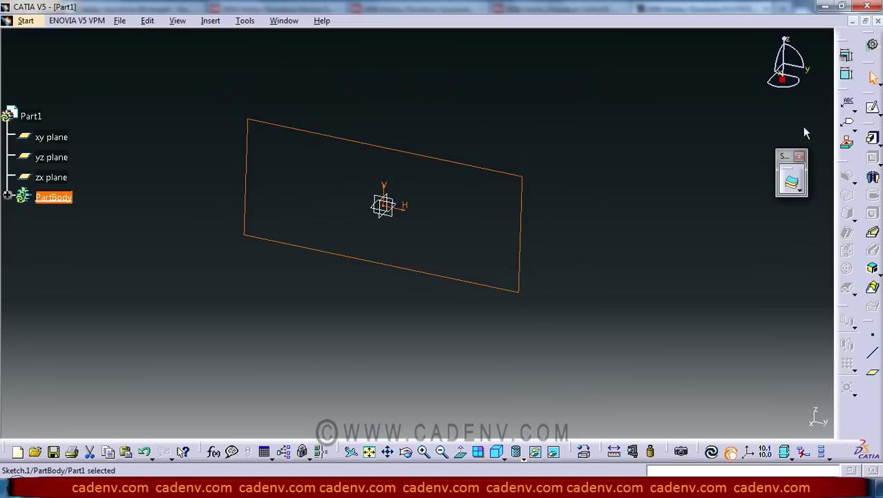
left_click(562, 227)
middle_click_drag(562, 226, 559, 201)
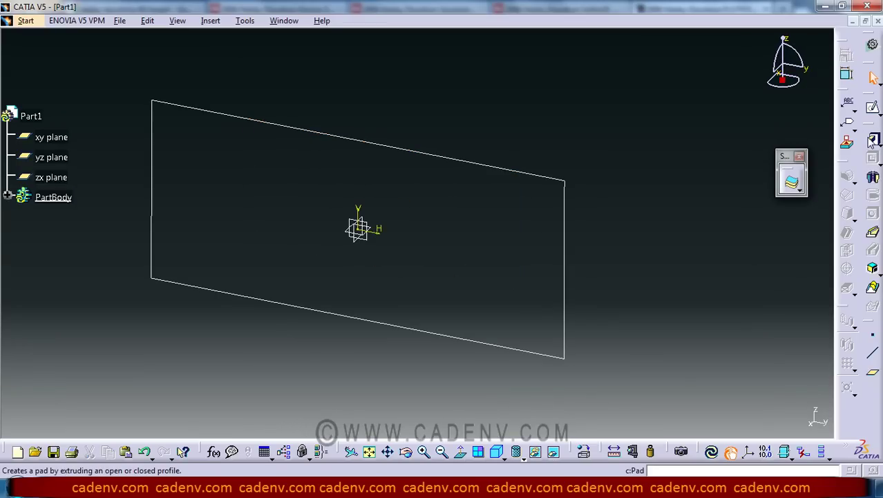
left_click(847, 175)
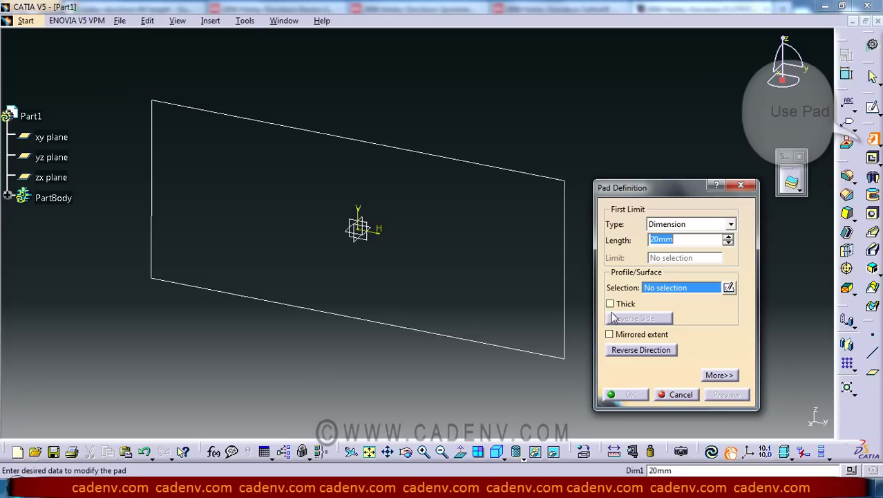
left_click(610, 335)
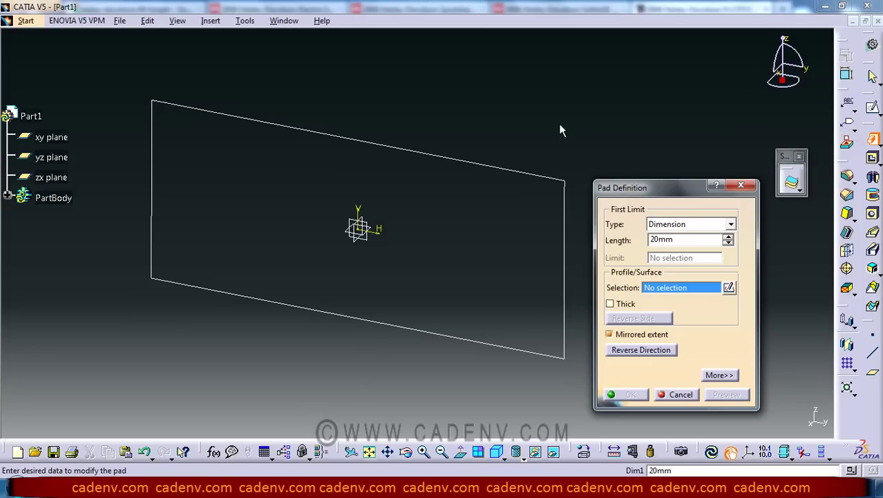
Switch to the Drawing1 window to check the motorcycle's overall width on the front view
left_click(293, 22)
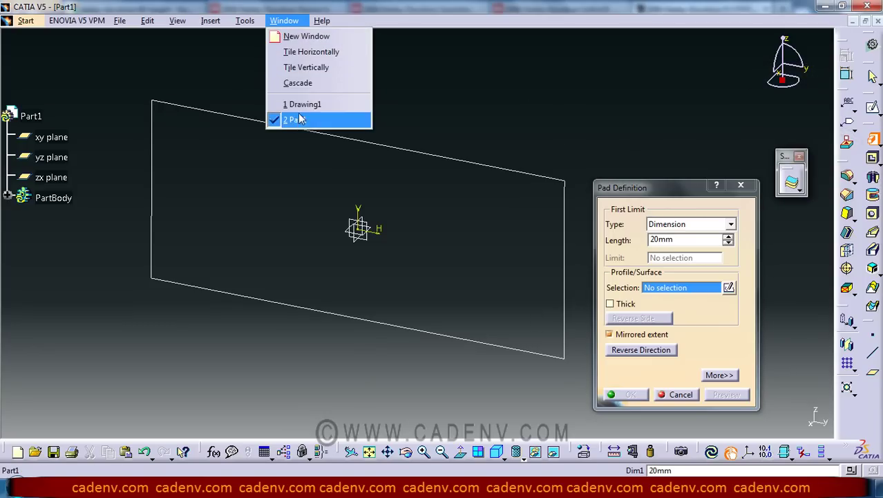
left_click(318, 103)
mouse_move(625, 215)
middle_mouse_down("ctrl")
mouse_move(640, 171)
mouse_move(550, 218)
mouse_move(539, 180)
middle_mouse_up("ctrl")
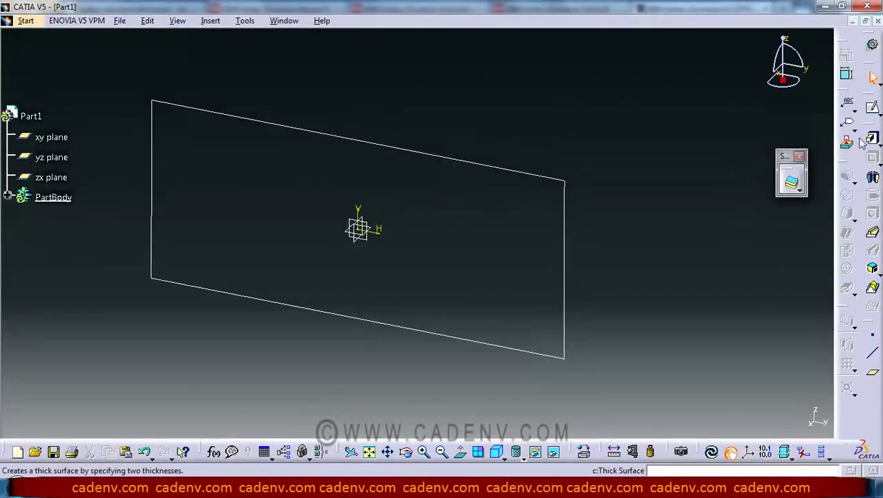
Pad the side-view rectangle by 1045/2 mm with mirrored extent
left_click(872, 138)
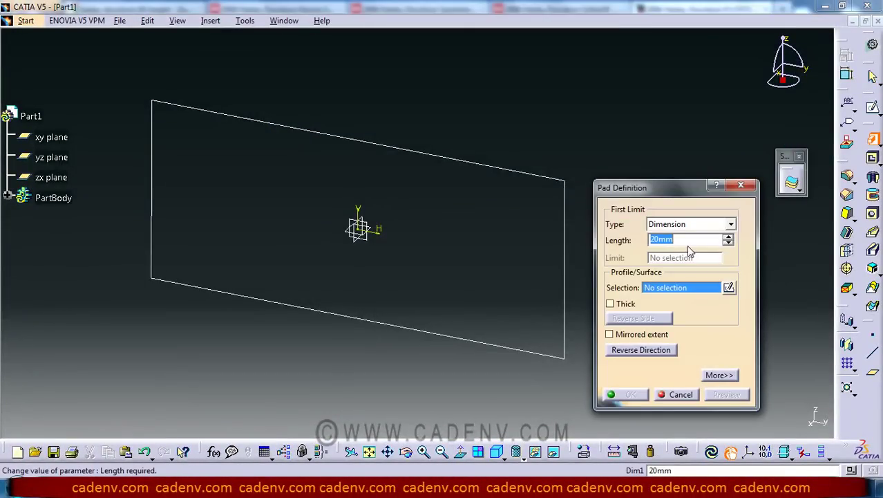
type("1045/2")
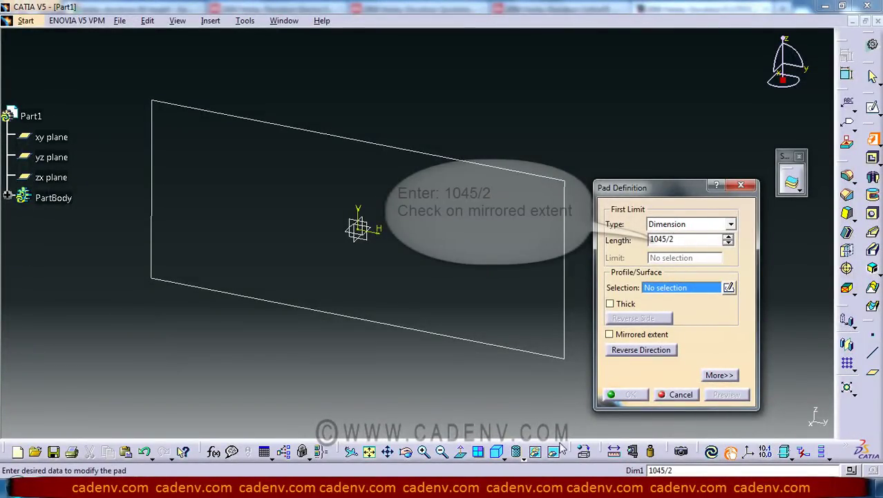
left_click(620, 335)
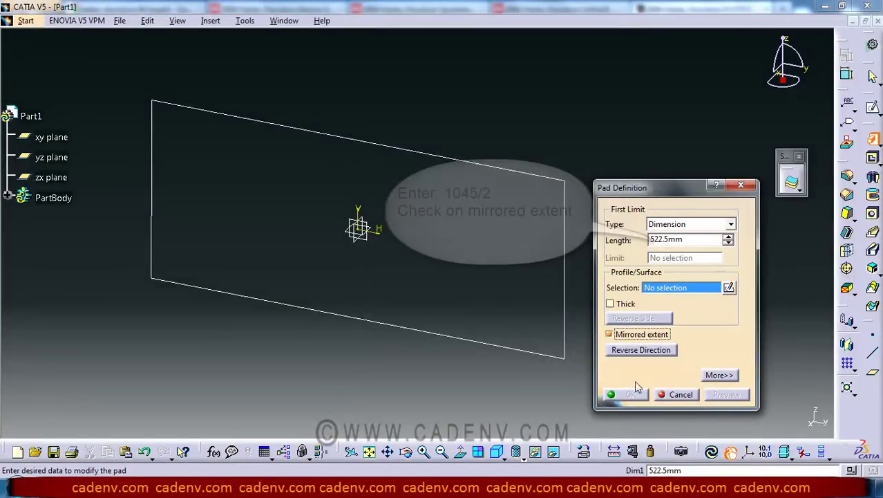
left_click(568, 300)
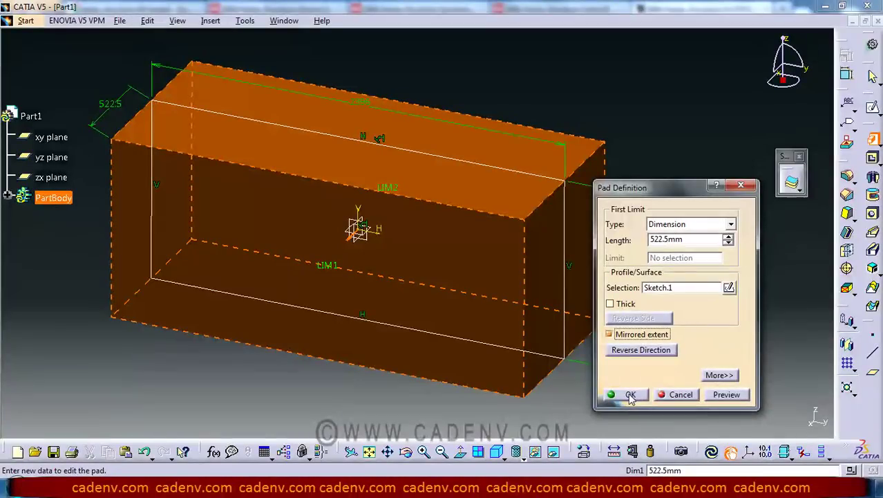
left_click(630, 395)
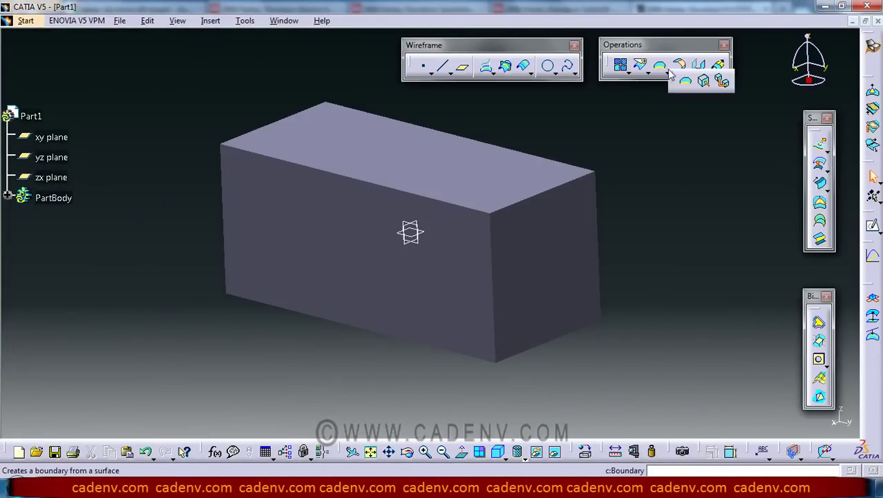
Extract both end faces, one long side face and the bottom face of the block as separate surfaces in one multiple selection
left_click(701, 85)
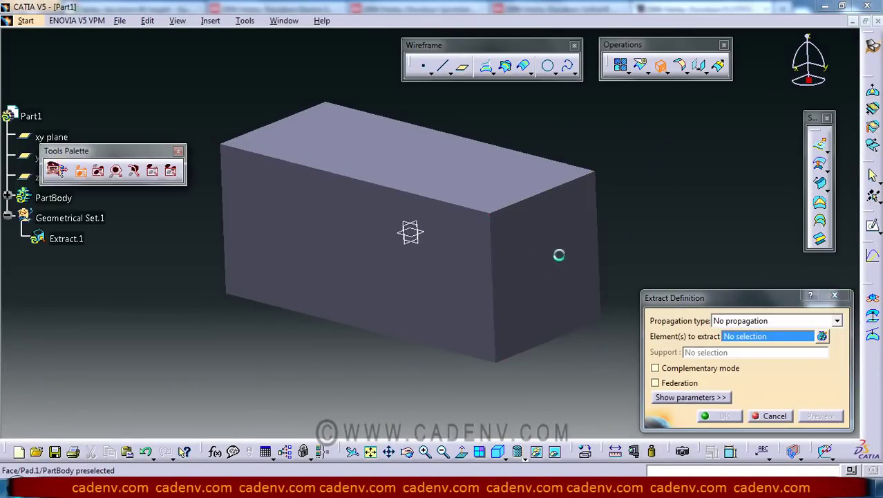
left_click(559, 254)
middle_click_drag(559, 256, 513, 224)
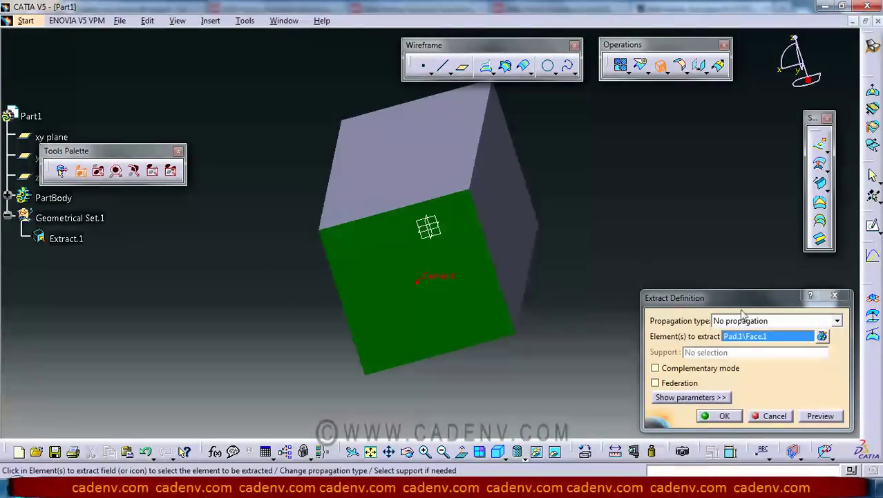
left_click(823, 336)
middle_click_drag(607, 227, 517, 258)
left_click(450, 227)
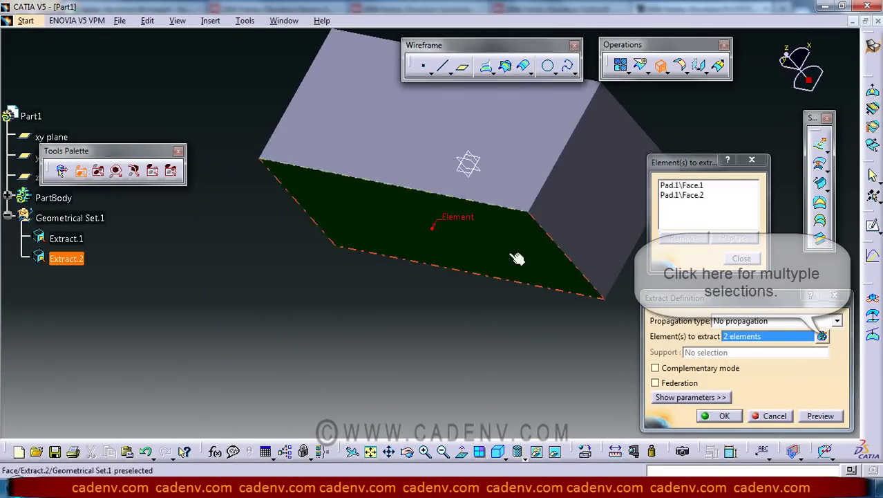
left_click(582, 210)
middle_click_drag(424, 272, 459, 185)
left_click(479, 302)
left_click(719, 415)
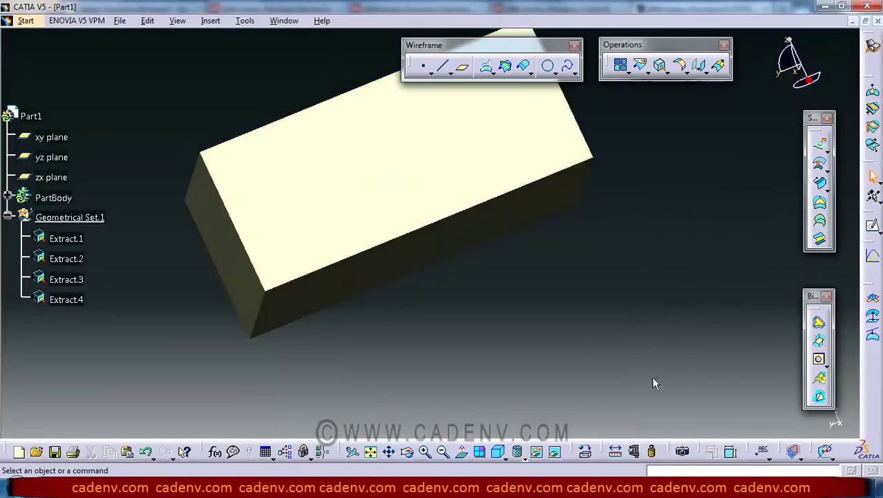
Hide the solid Pad.1 under PartBody so only the extracted surfaces show
middle_click_drag(657, 325, 381, 232)
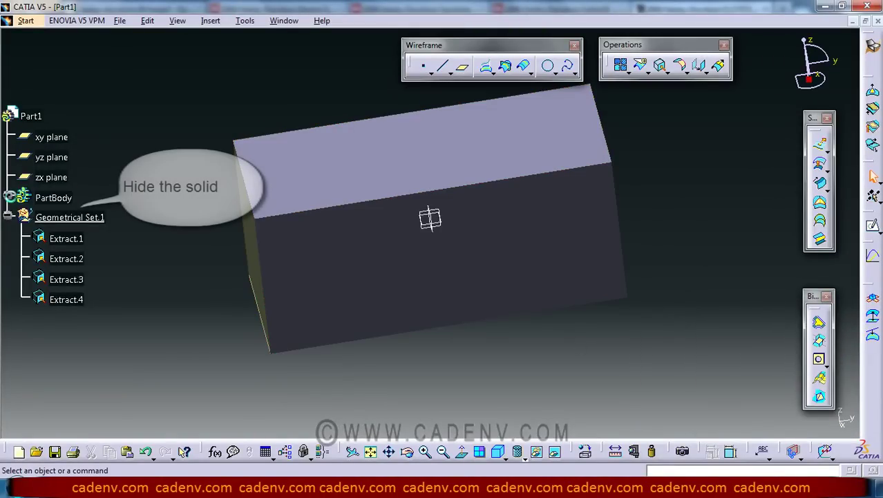
left_click(7, 197)
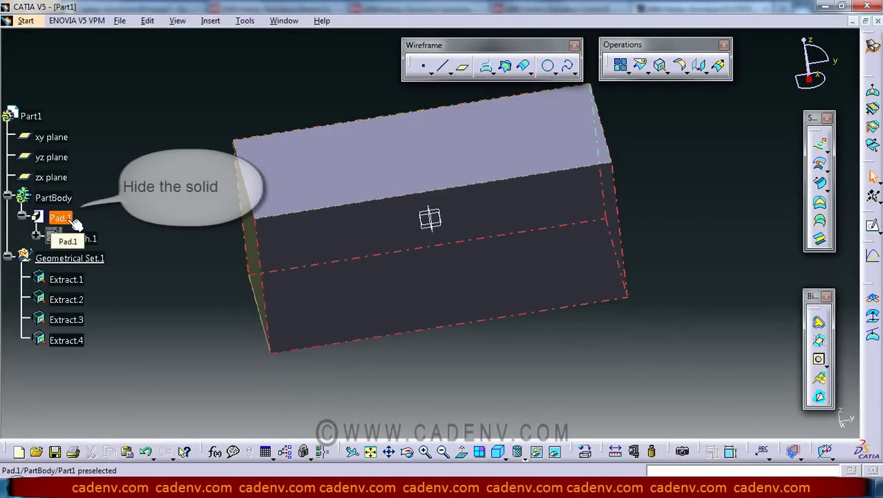
middle_click_drag(168, 194, 289, 241)
Hide the xy, yz and zx planes
left_click(54, 142)
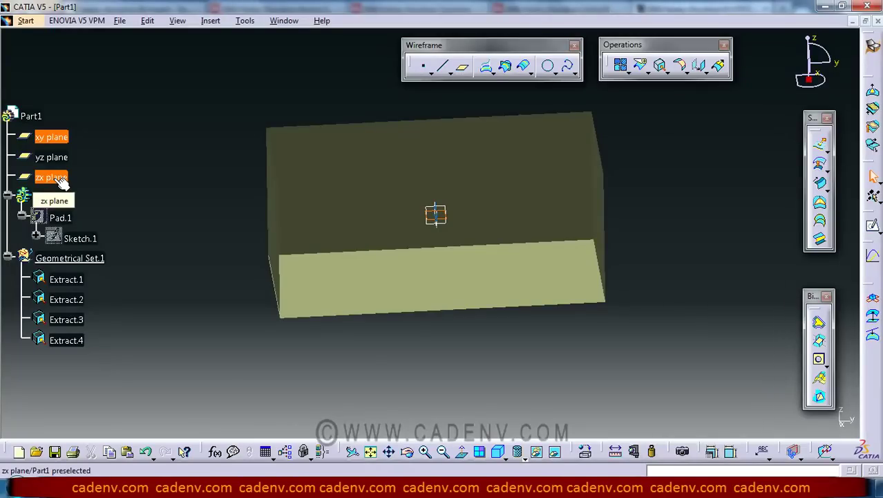
left_click(59, 179, "shift")
right_click(55, 178)
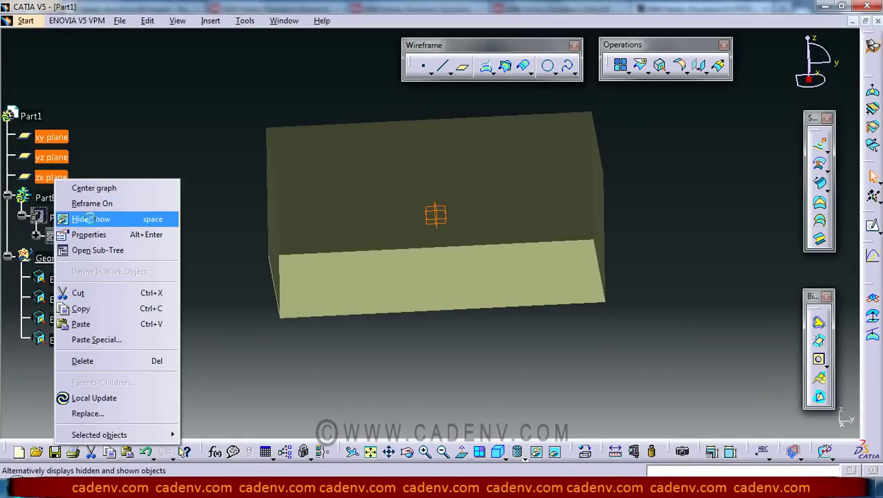
left_click(89, 218)
Apply the DS star material from the Other family of the material library to the long side wall (Extract.2) and end wall Extract.3
left_click(585, 451)
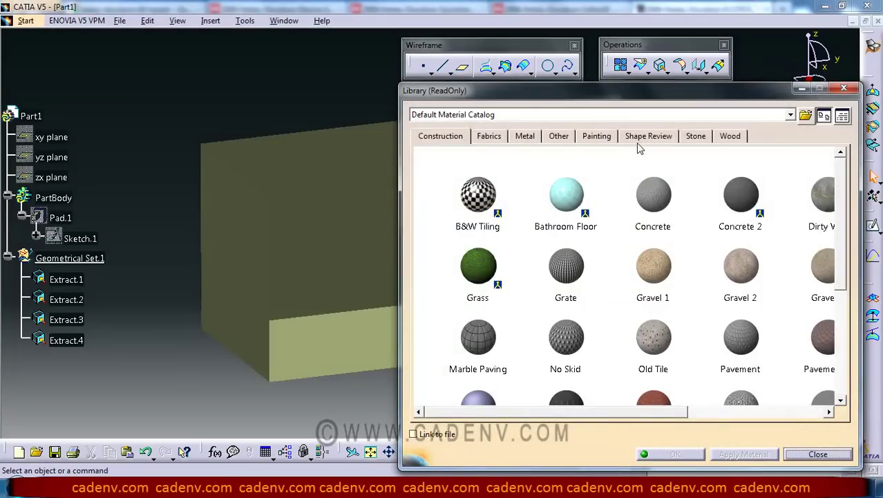
left_click(557, 137)
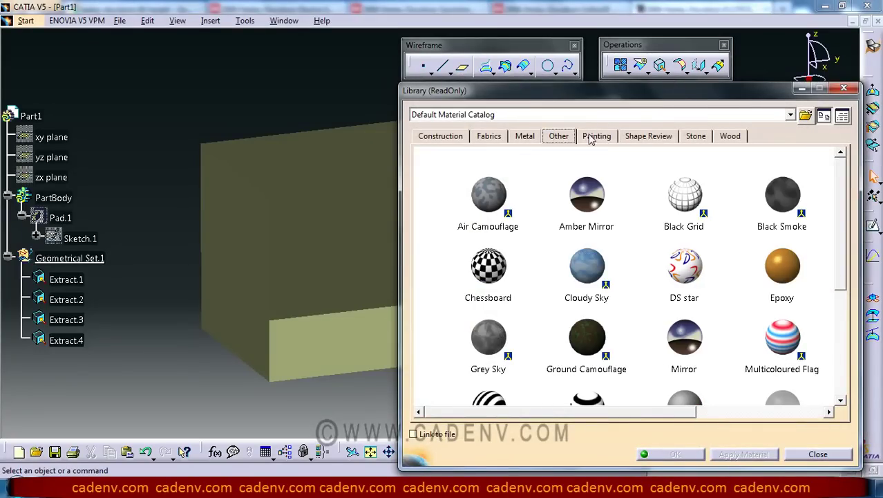
left_click_drag(645, 260, 366, 221)
middle_click_drag(321, 360, 231, 272)
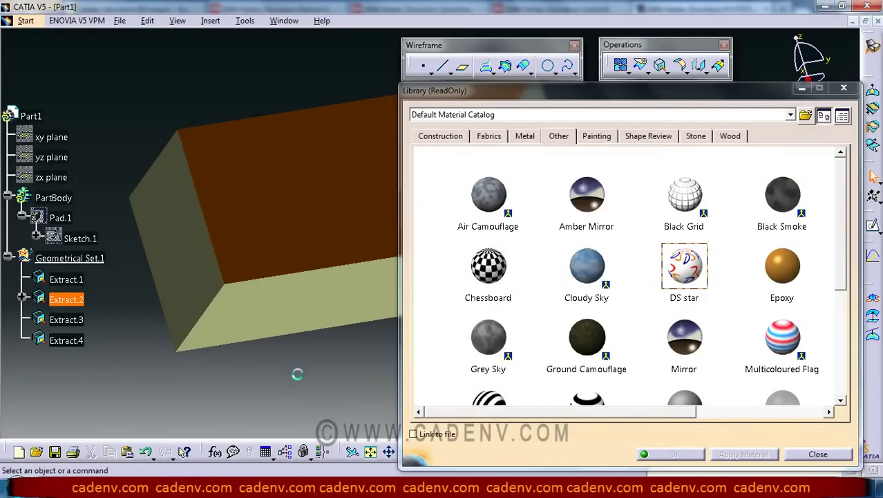
left_click_drag(679, 283, 187, 247)
middle_click_drag(339, 207, 278, 195)
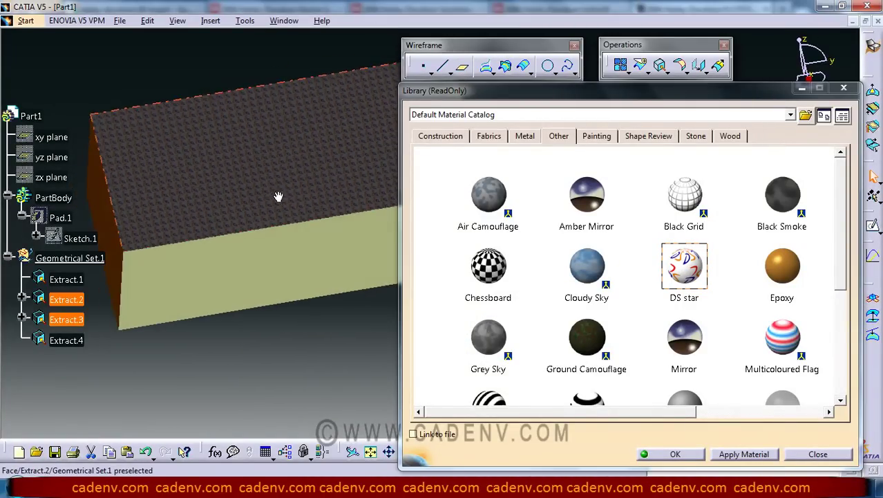
Apply the DS star material to the remaining surfaces, Extract.1 and Extract.4, and close the material library
left_click(279, 380)
middle_click_drag(296, 345, 254, 335)
middle_click_drag(262, 249, 222, 238)
left_click_drag(669, 272, 227, 248)
middle_click_drag(182, 283, 361, 200)
left_click_drag(361, 199, 362, 199)
left_click_drag(691, 270, 314, 274)
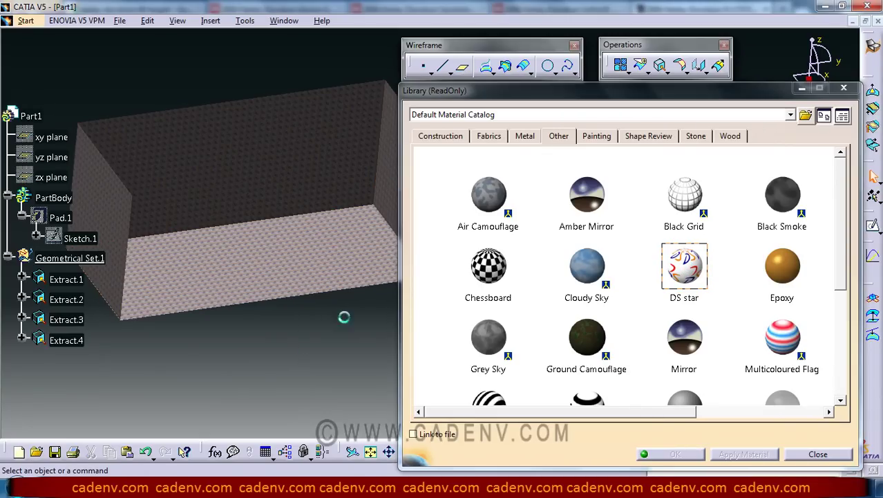
left_click(844, 88)
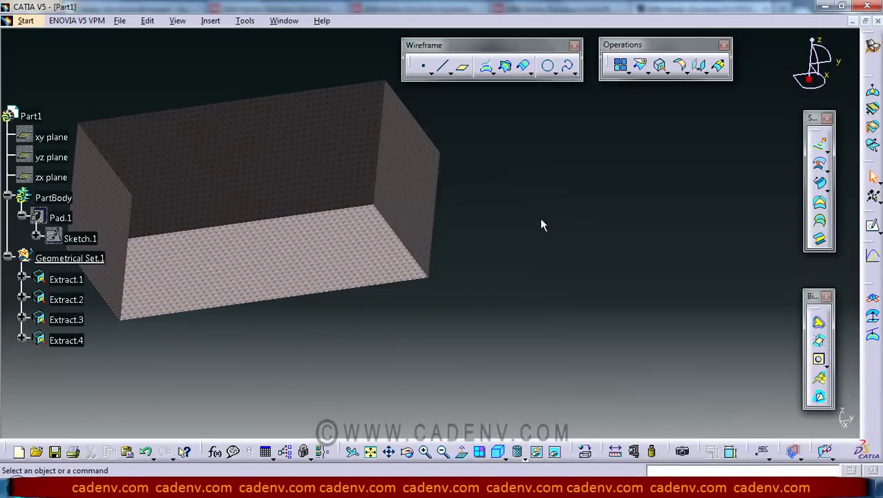
Detach the View mode toolbar and float it beside the box
mouse_move(361, 197)
middle_mouse_down()
mouse_move(491, 218)
mouse_move(485, 213)
middle_mouse_up()
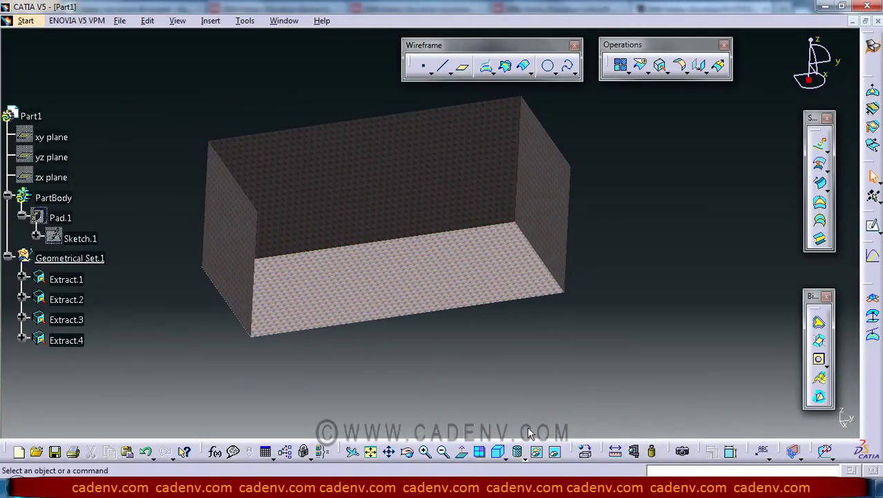
left_click(523, 456)
left_click_drag(537, 344, 702, 225)
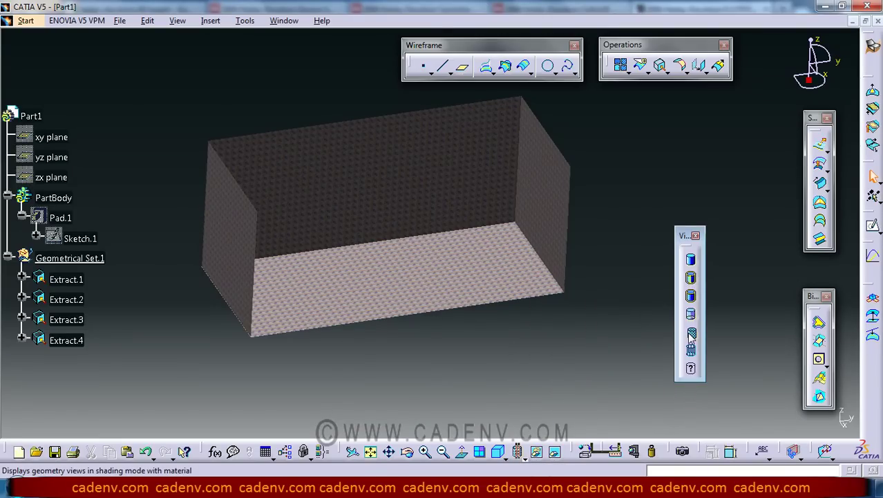
Compare the box in edge shading with the shading with material display, ending in the material display
left_click(692, 297)
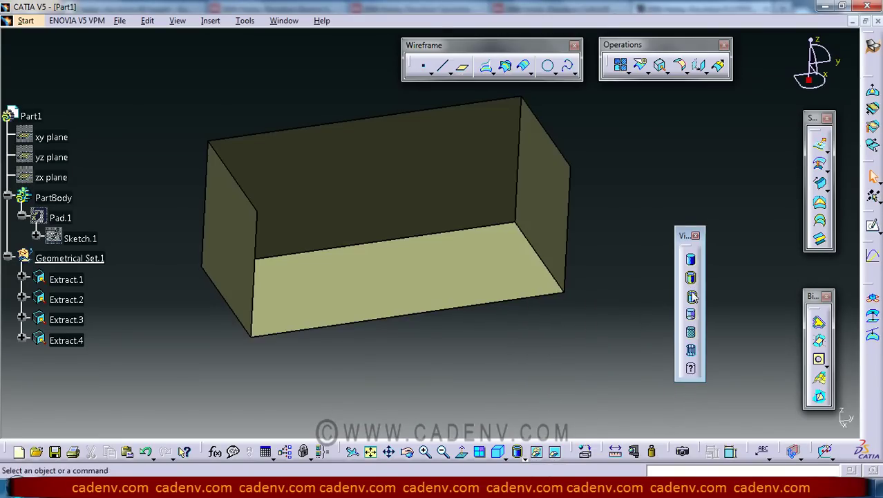
middle_click_drag(479, 286, 474, 257)
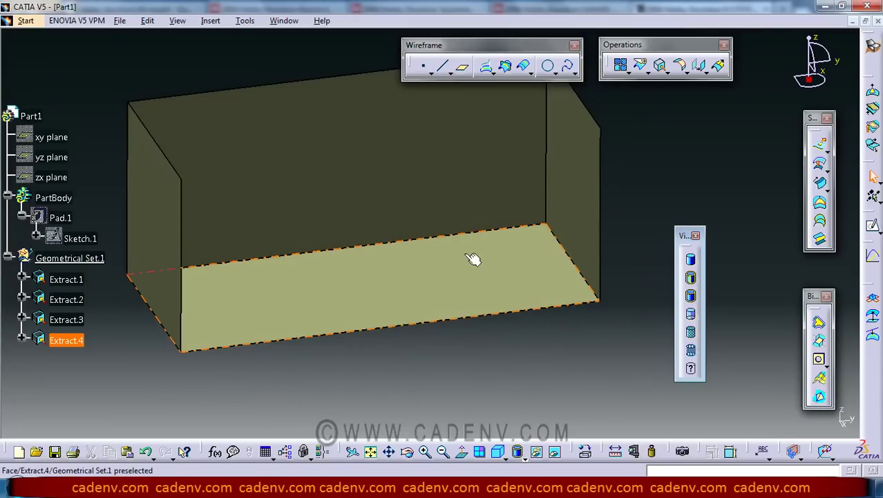
middle_click_drag(425, 169, 443, 231)
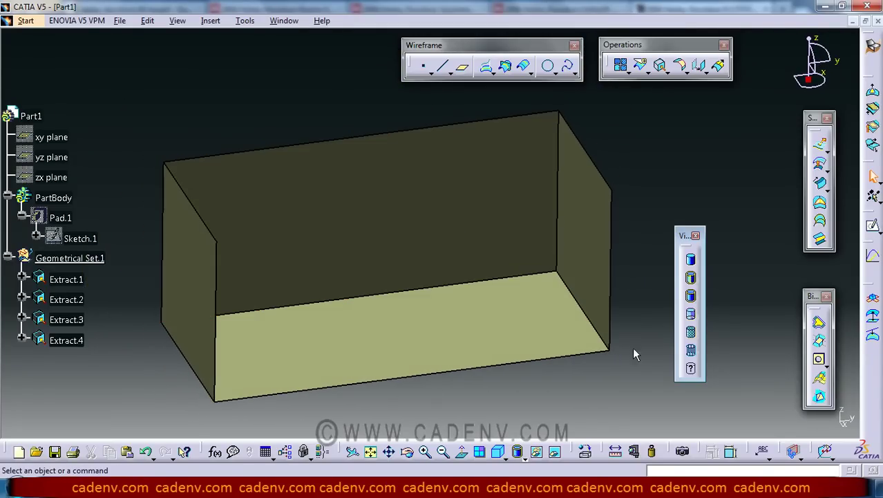
left_click(691, 335)
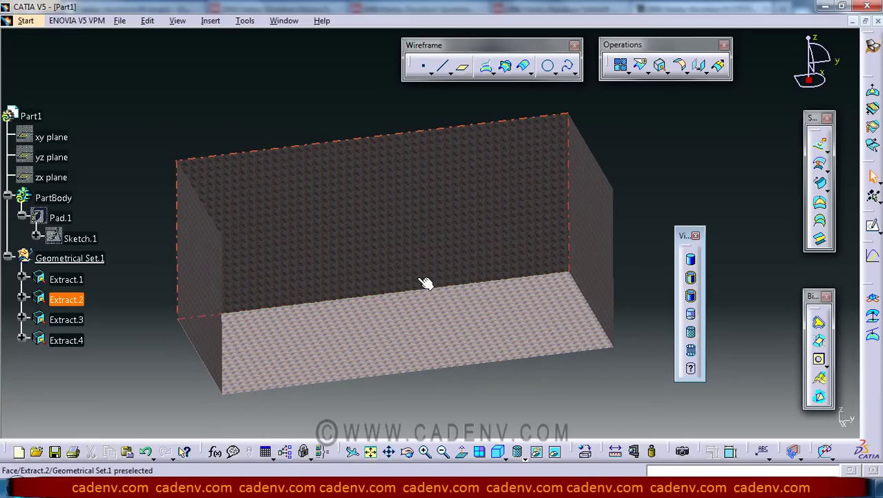
Turn off the U and V texture repetition of the DS star material on the long side wall (Extract.2)
middle_click_drag(426, 231, 405, 284)
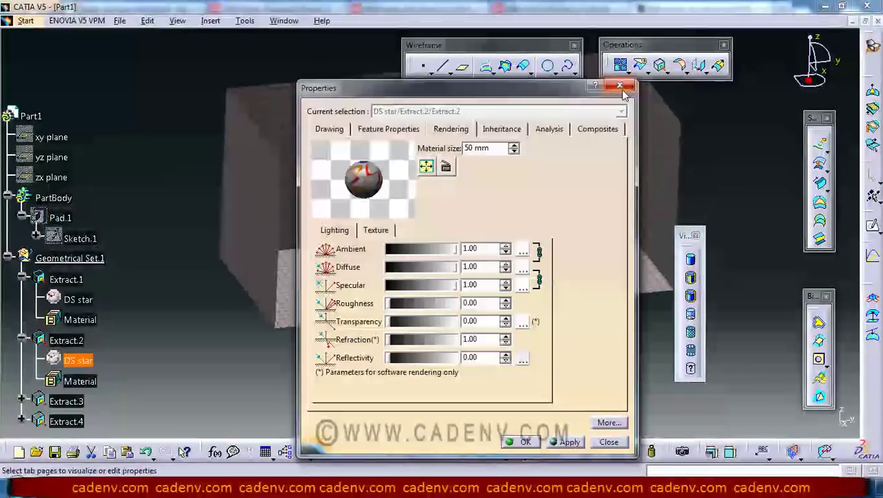
double_click(81, 364)
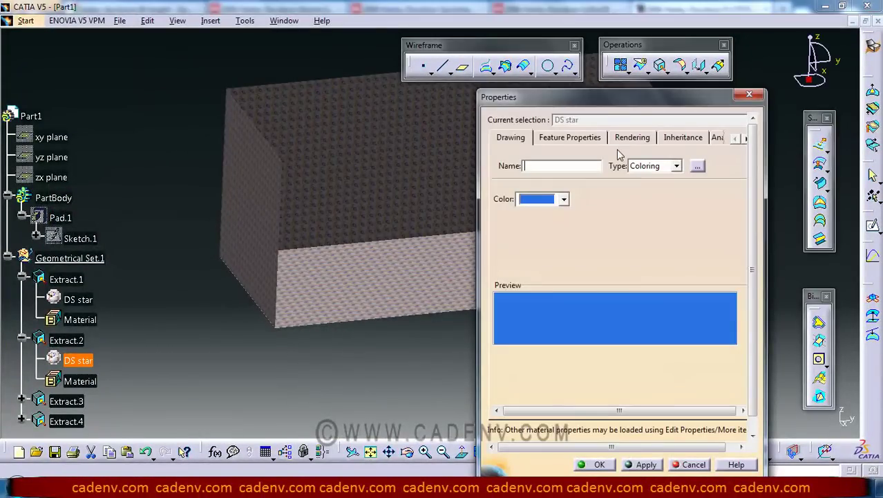
left_click(632, 138)
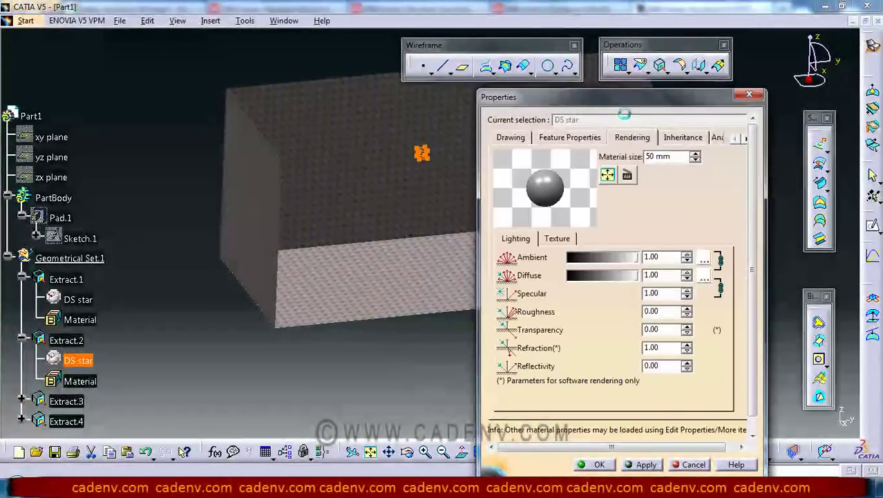
left_click_drag(620, 110, 530, 100)
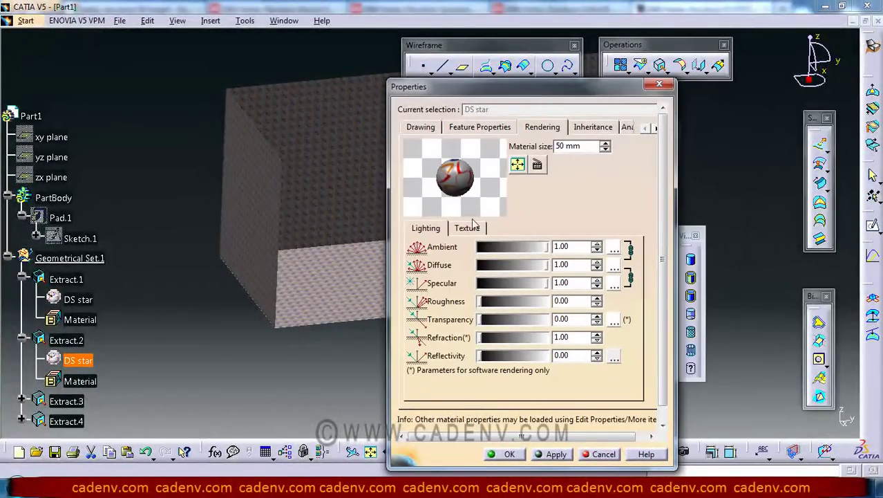
left_click(467, 230)
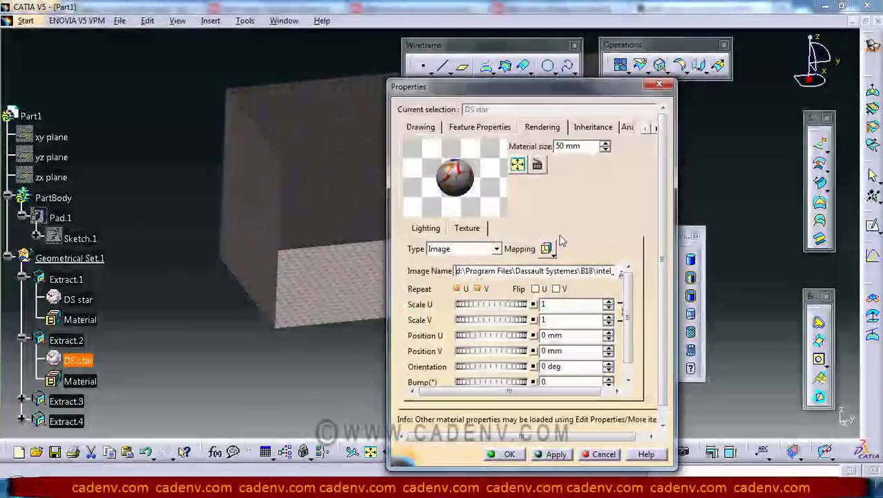
left_click(457, 289)
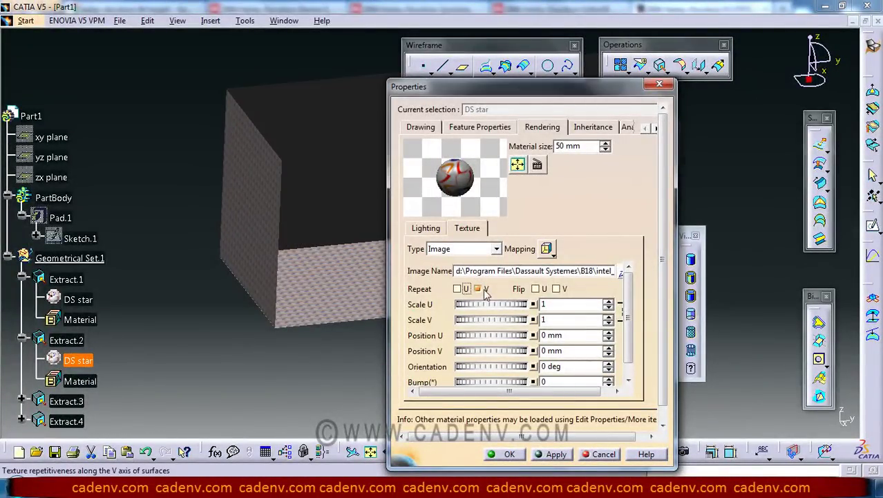
left_click(478, 289)
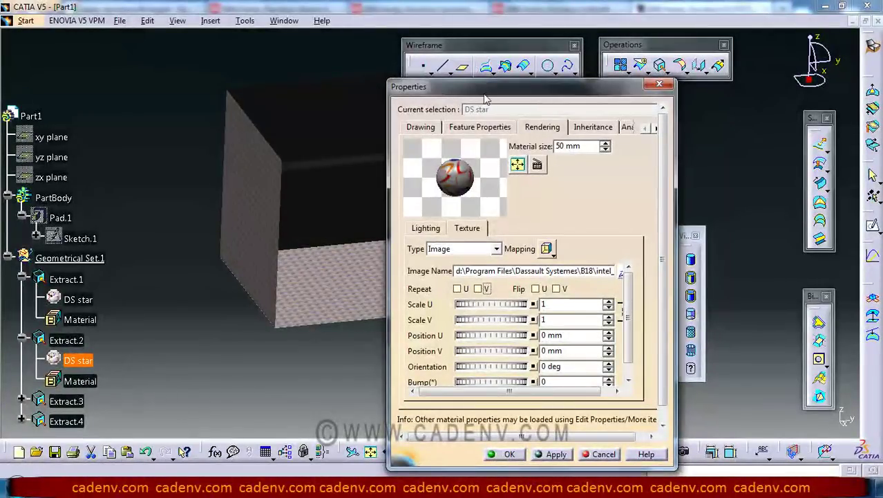
Load the side image (side.tif) from the harley davidson folder as the texture of the long side wall
left_click_drag(484, 95, 579, 91)
middle_click_drag(432, 198, 441, 250)
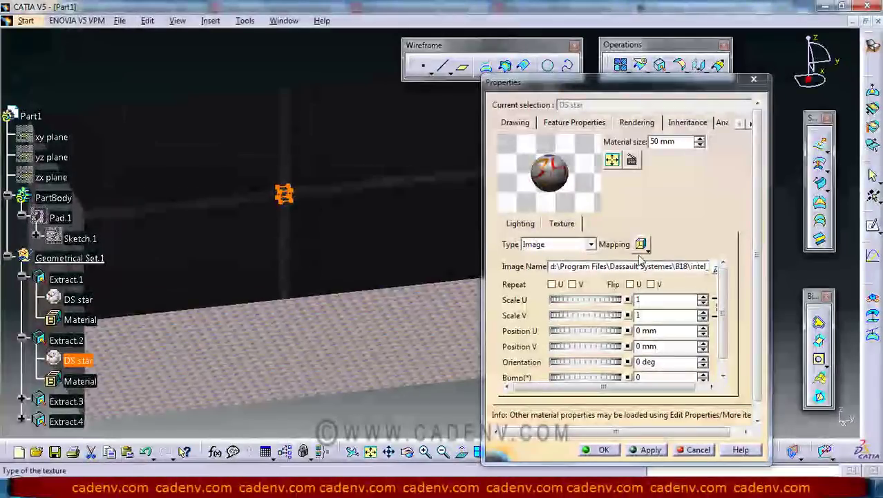
left_click_drag(648, 390, 699, 389)
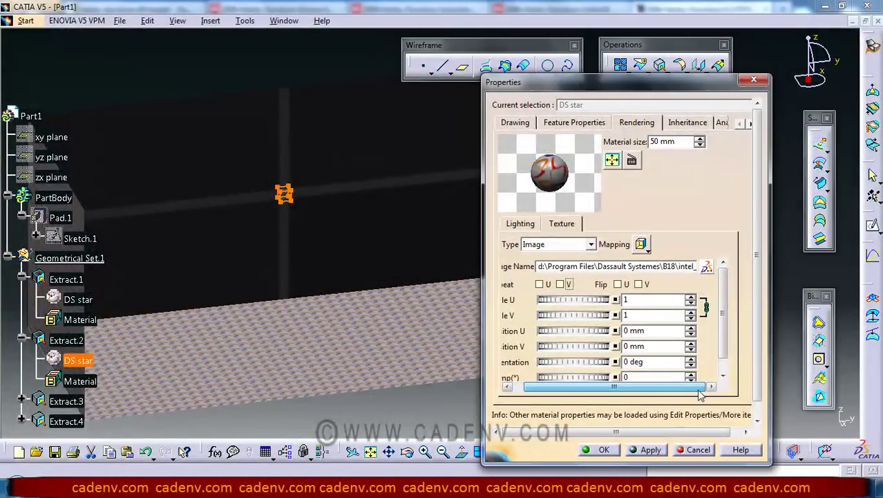
left_click(705, 268)
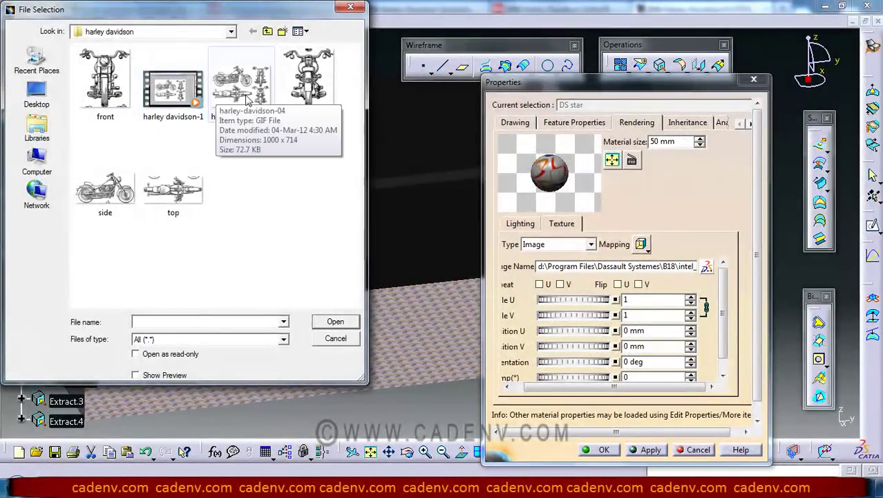
left_click(105, 188)
left_click(334, 322)
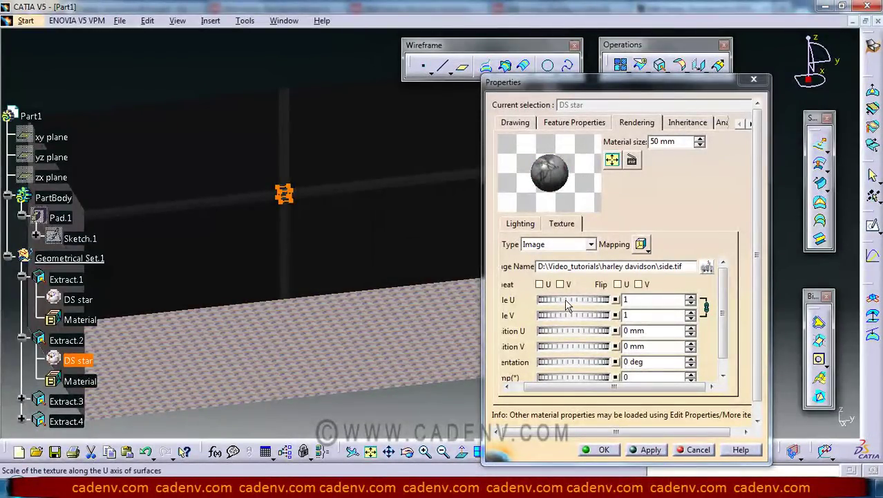
Enlarge the side image on the long wall to a U scale of 36.6 and a V scale of 20.1, with the scales unlinked
left_click(692, 299)
left_click_drag(691, 299, 692, 300)
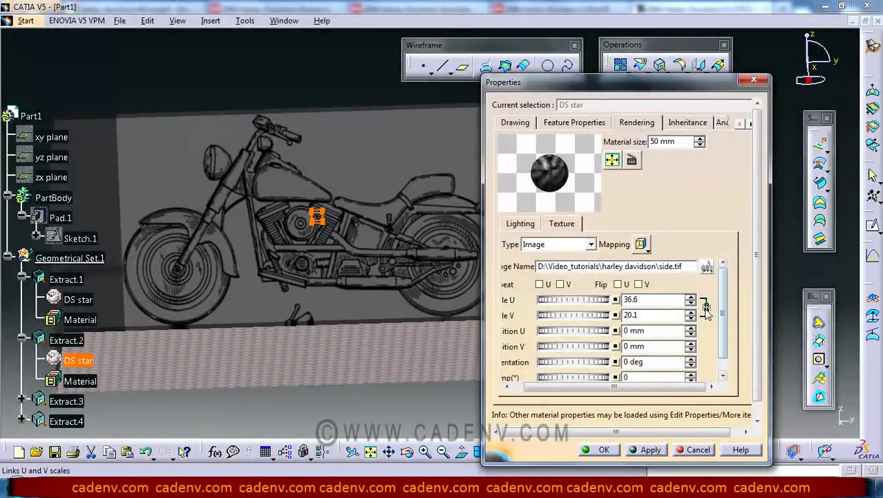
middle_click_drag(374, 229, 365, 270)
middle_click_drag(409, 227, 391, 235)
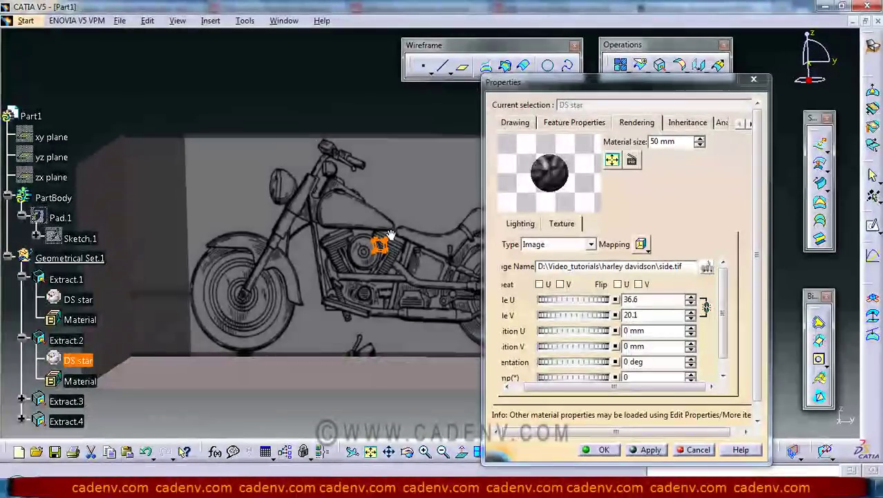
Fit the side image to the long wall with U scale 48.2 and V scale 20.6, and accept the properties
left_click(692, 299)
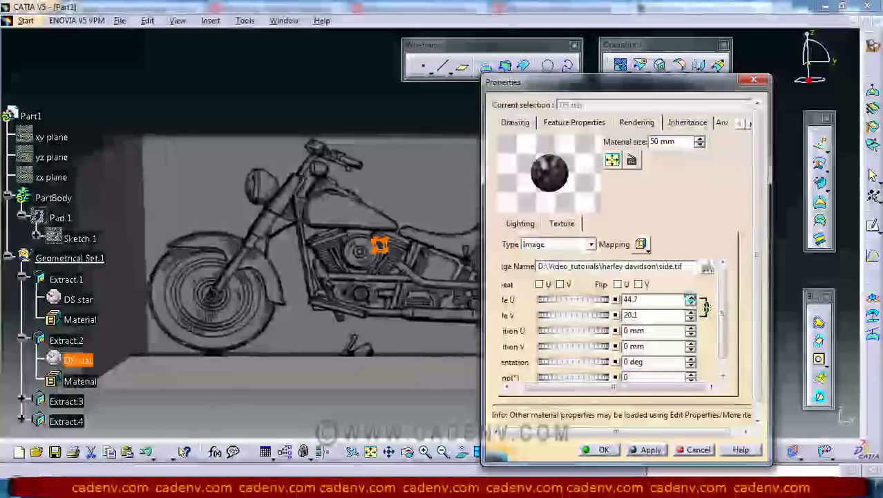
left_click(691, 299)
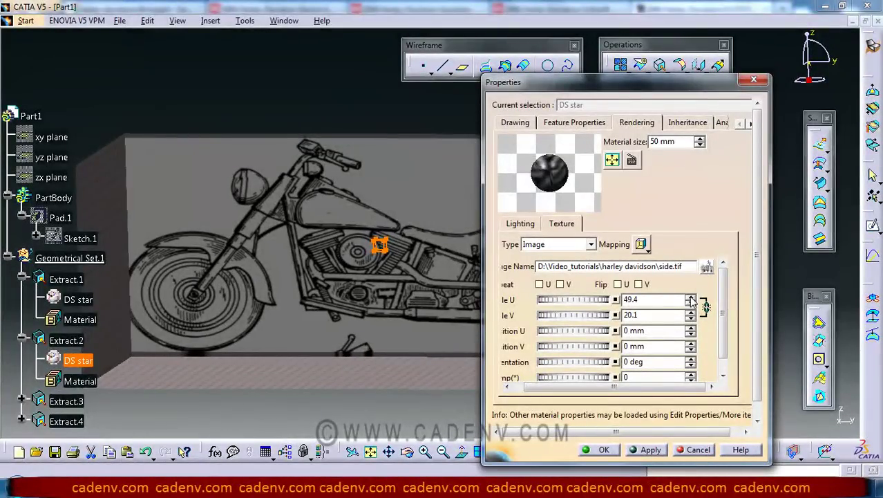
middle_click_drag(414, 273, 362, 256)
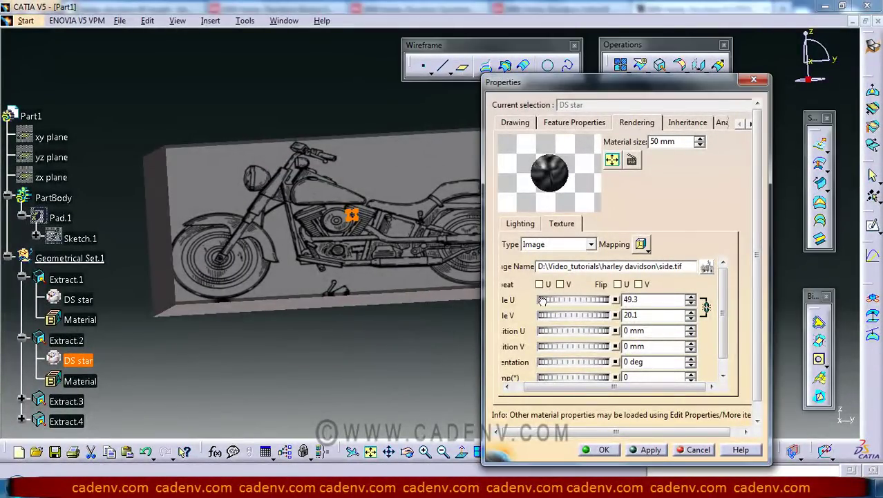
left_click_drag(556, 305, 476, 300)
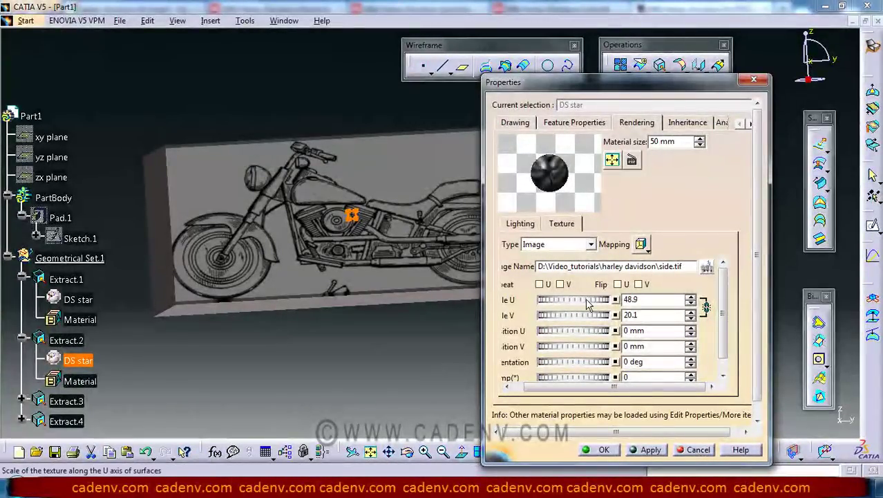
left_click_drag(545, 301, 514, 300)
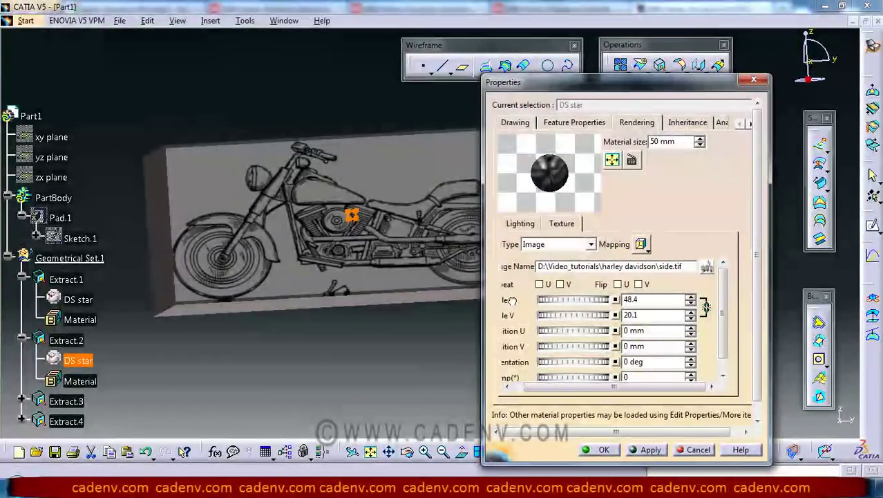
middle_click_drag(405, 239, 442, 245)
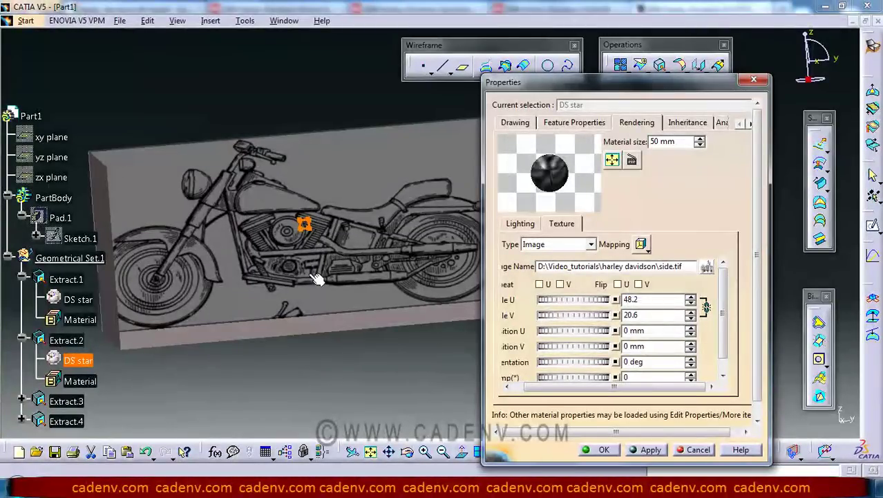
middle_click_drag(316, 279, 349, 263)
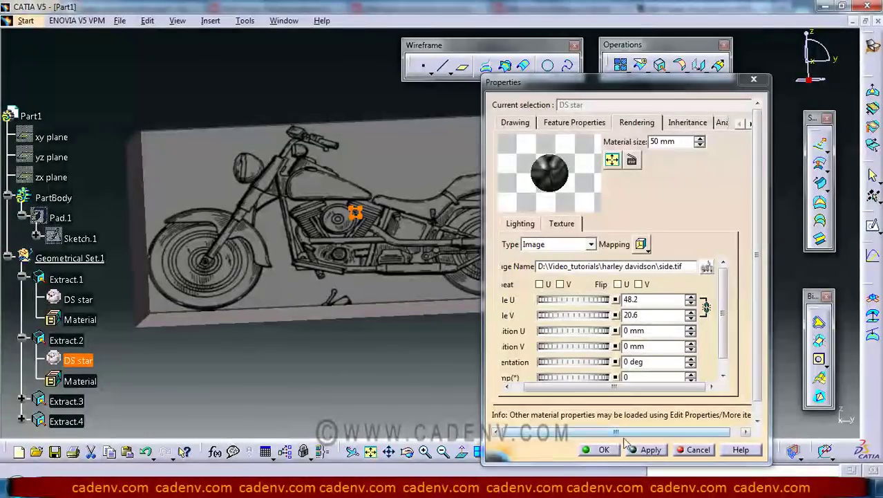
left_click(605, 450)
Locate the end face Extract.3 in the tree and turn off U and V texture repetition of its DS star material
left_click(421, 365)
middle_click_drag(422, 365, 327, 285)
left_click(305, 282)
right_click(299, 278)
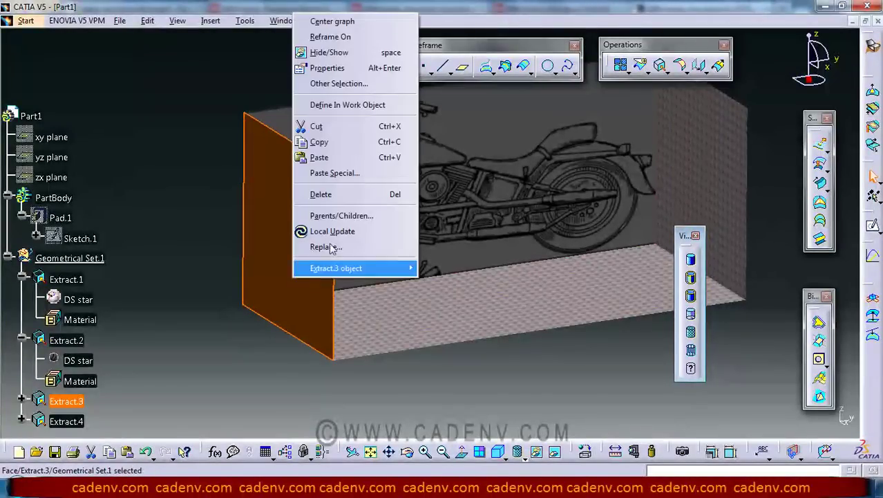
left_click(341, 29)
left_click(191, 166)
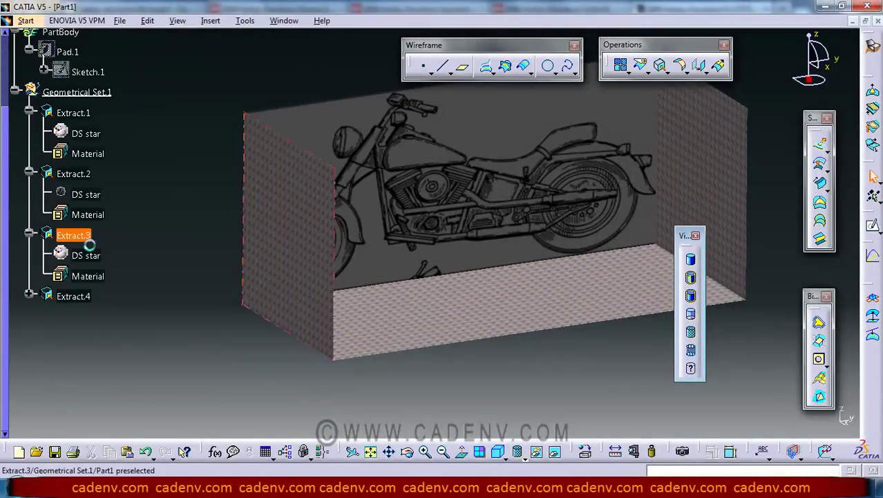
double_click(93, 254)
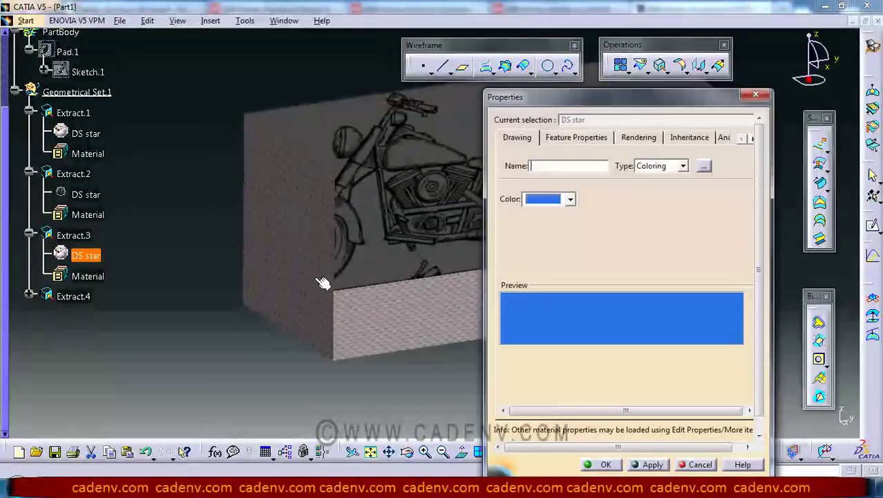
left_click(640, 136)
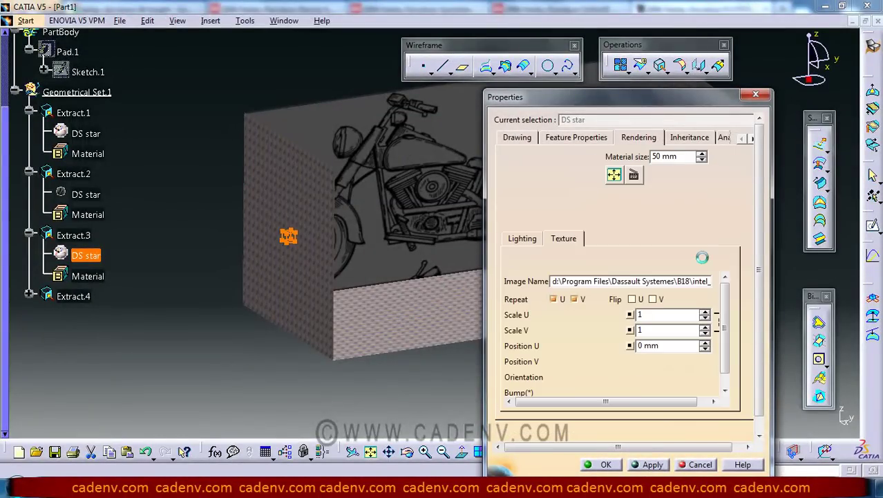
left_click(560, 298)
left_click(574, 299)
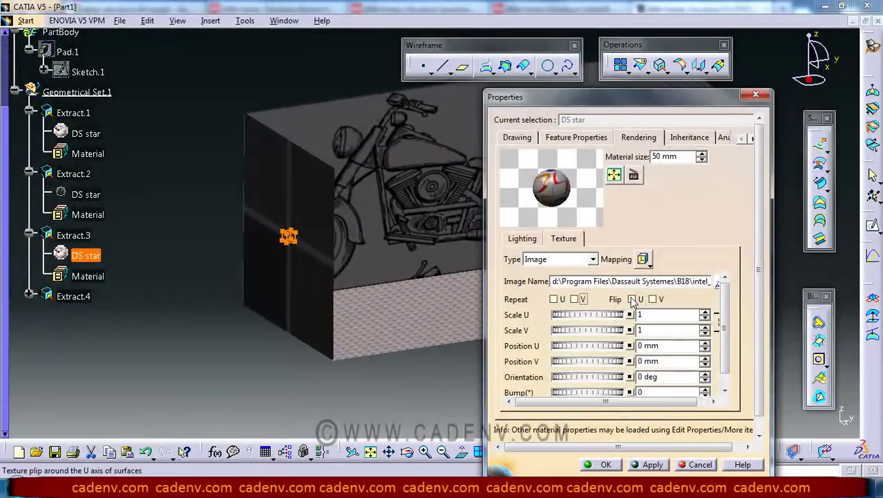
Load the front image (front.tif) from the harley davidson folder as the texture of the end face
left_click(670, 407)
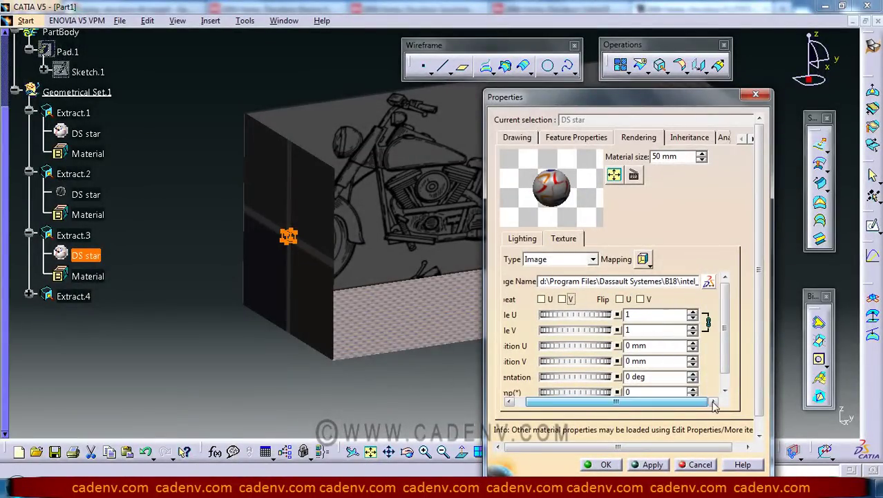
left_click(709, 283)
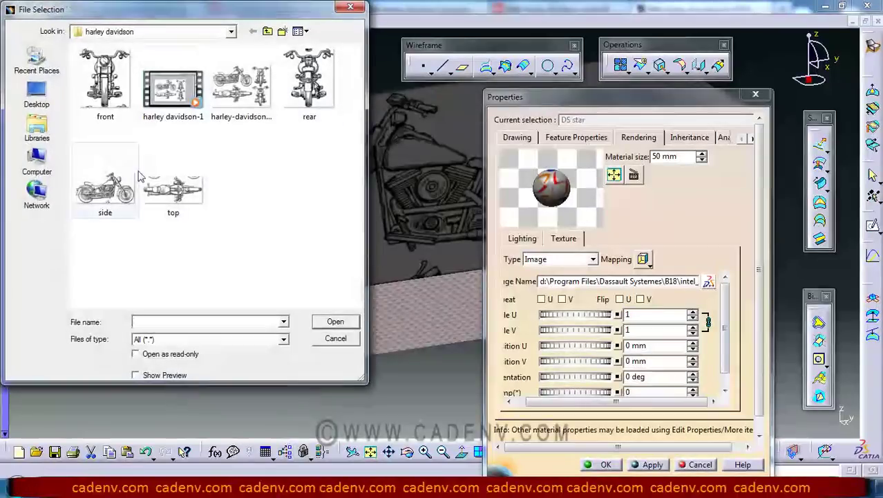
left_click(108, 91)
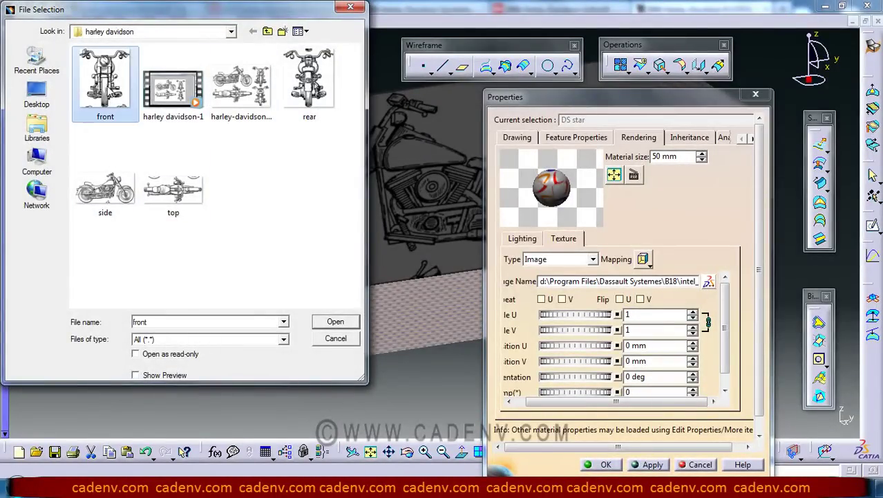
left_click(336, 323)
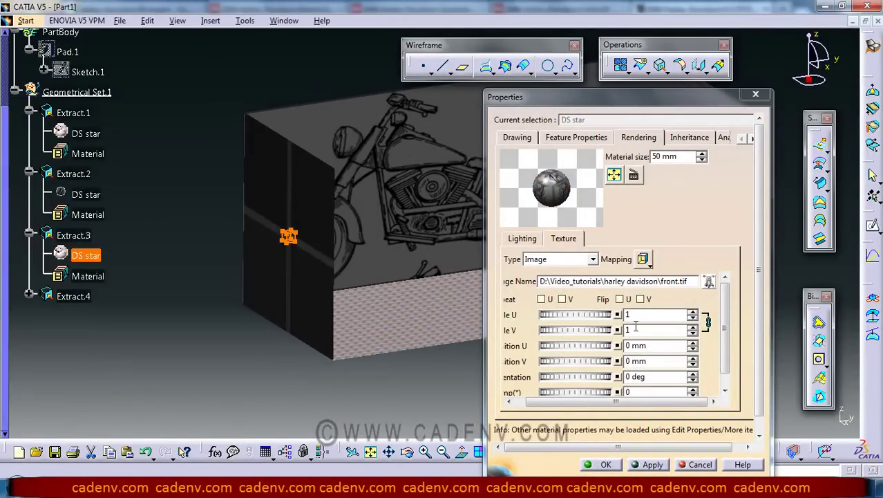
Scale the front image on the end face to 20.6 in both U and V, and accept the properties
middle_click_drag(280, 252, 341, 244)
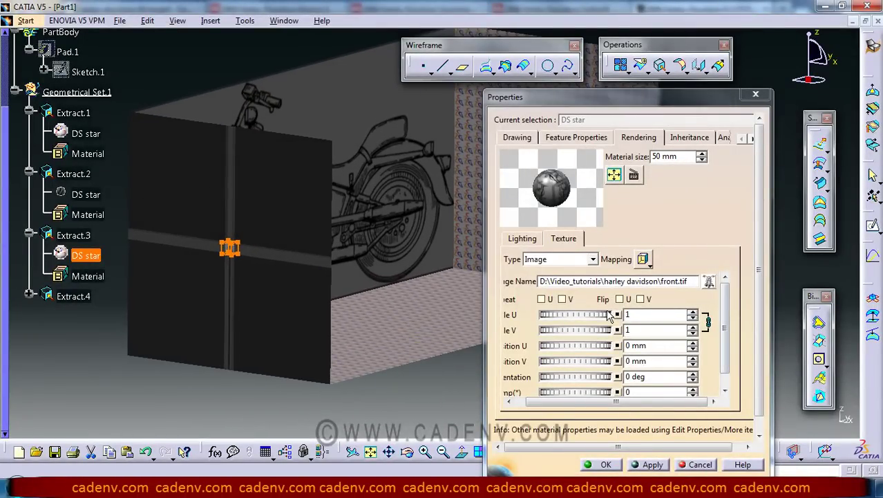
left_click_drag(692, 314, 695, 316)
left_click_drag(595, 316, 625, 314)
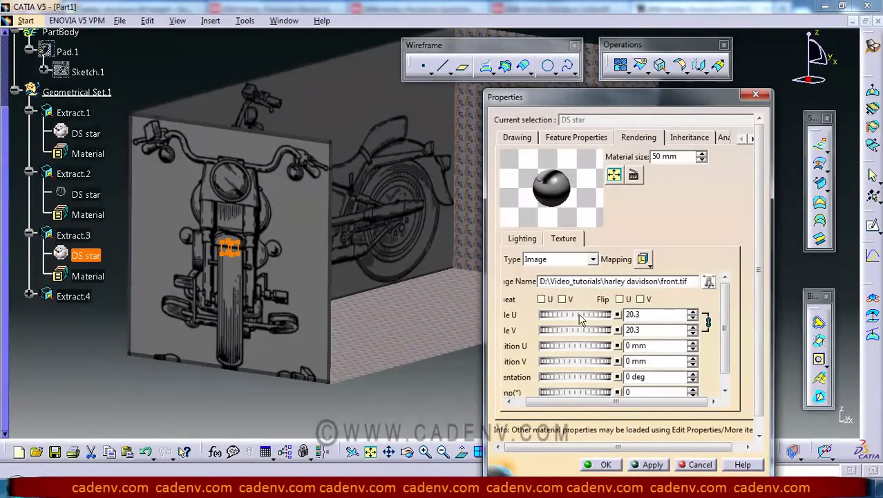
left_click_drag(570, 320, 619, 315)
mouse_move(561, 318)
left_mouse_down()
mouse_move(592, 315)
mouse_move(559, 317)
left_mouse_up()
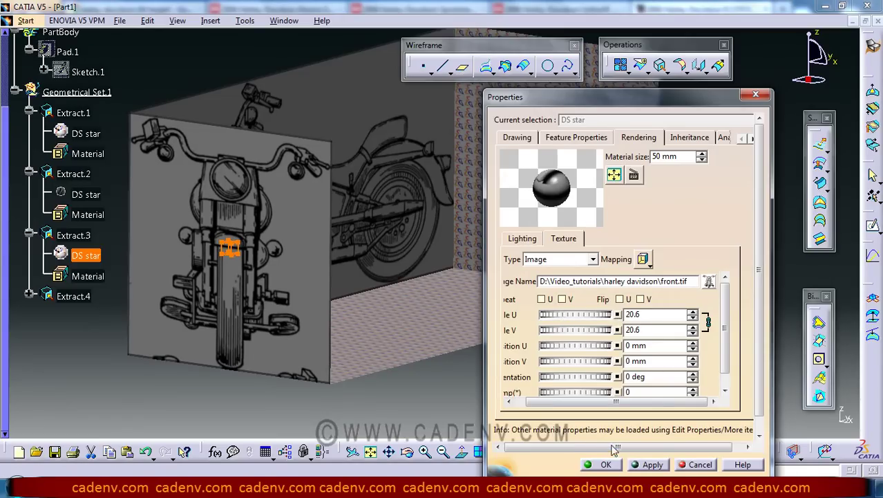
left_click(559, 388)
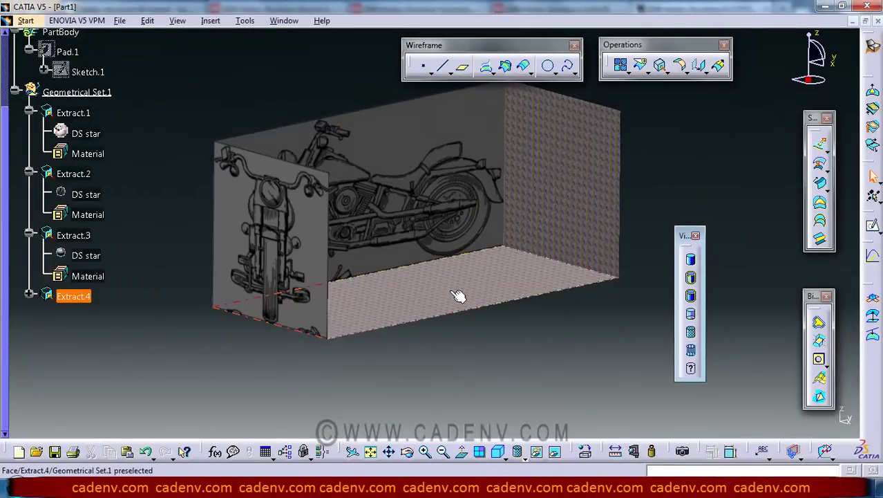
Locate the floor face Extract.4 in the tree and turn off U and V texture repetition of its DS star material
right_click(450, 290)
left_click(490, 33)
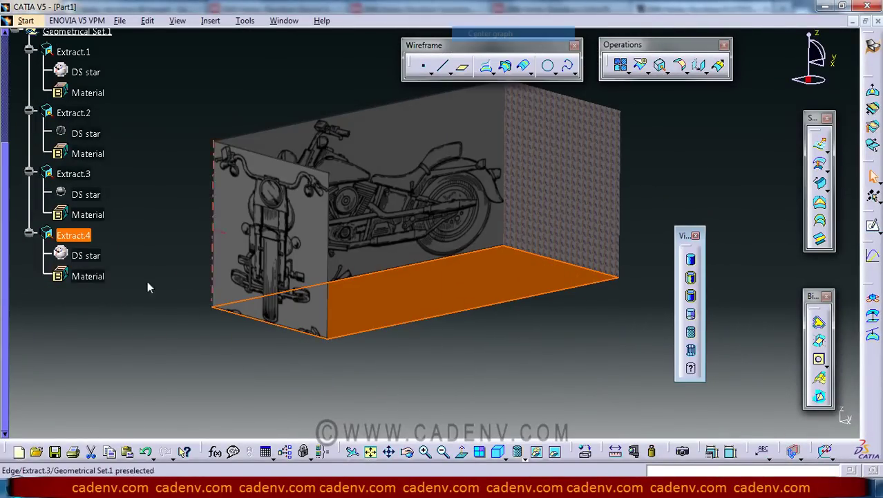
left_click(86, 255)
key("alt+Return")
left_click(626, 140)
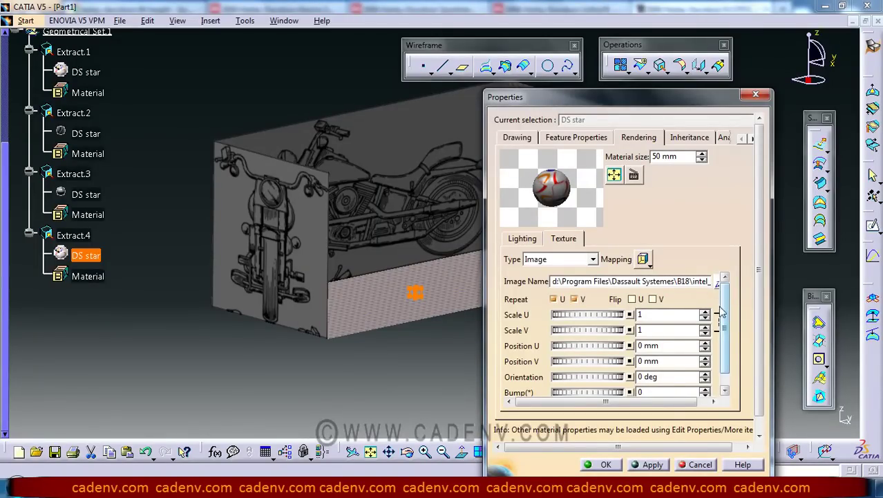
left_click_drag(664, 404, 686, 402)
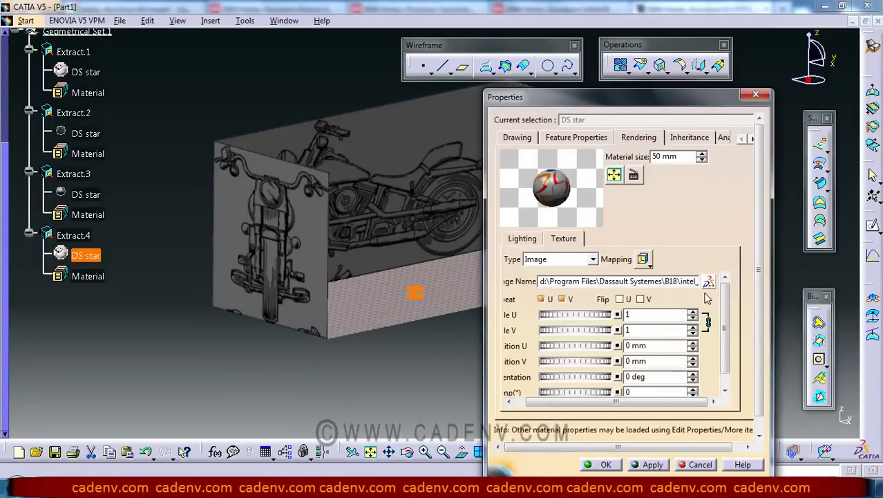
left_click(549, 301)
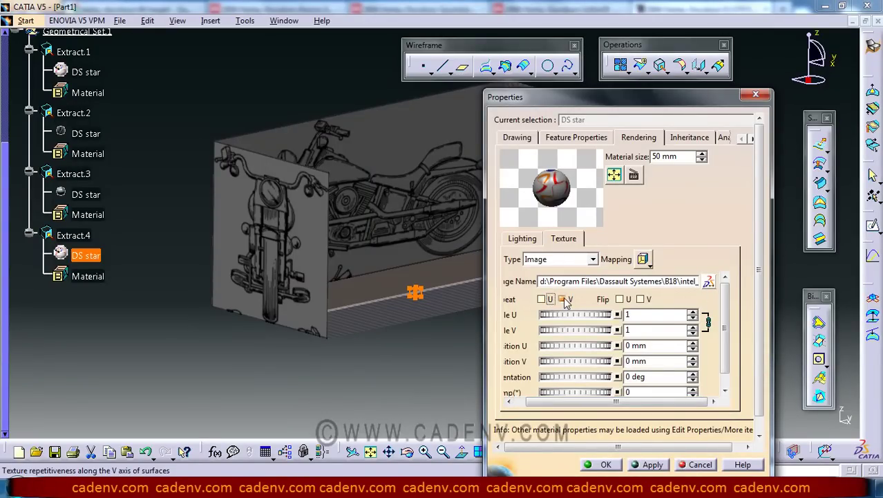
left_click(566, 301)
Load the top image (top.tif) from the harley davidson folder as the texture of the floor face
middle_click_drag(351, 246, 394, 199)
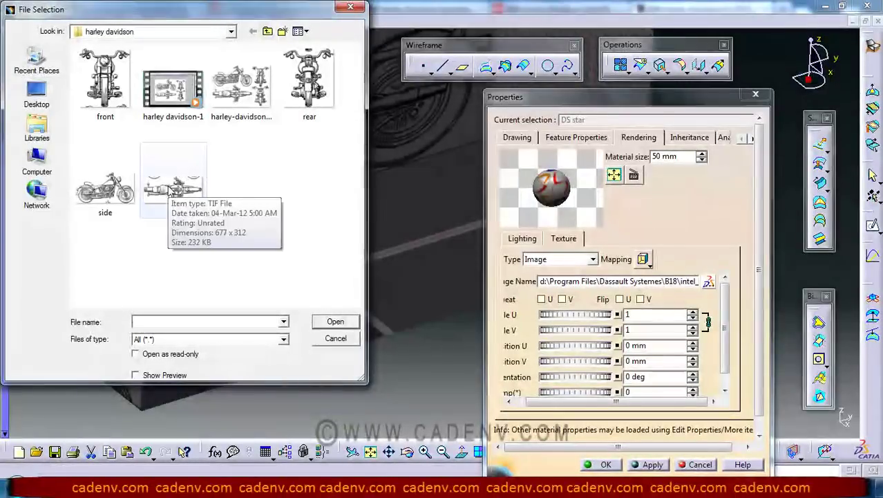
left_click(170, 192)
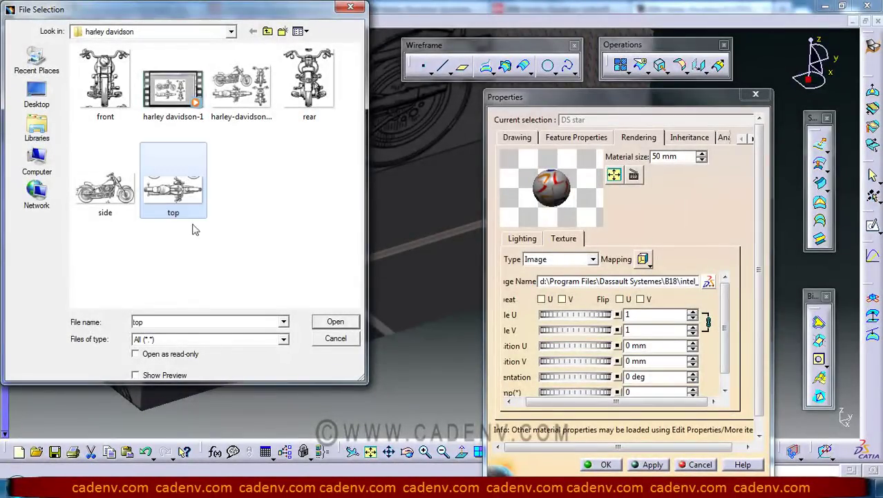
left_click(335, 322)
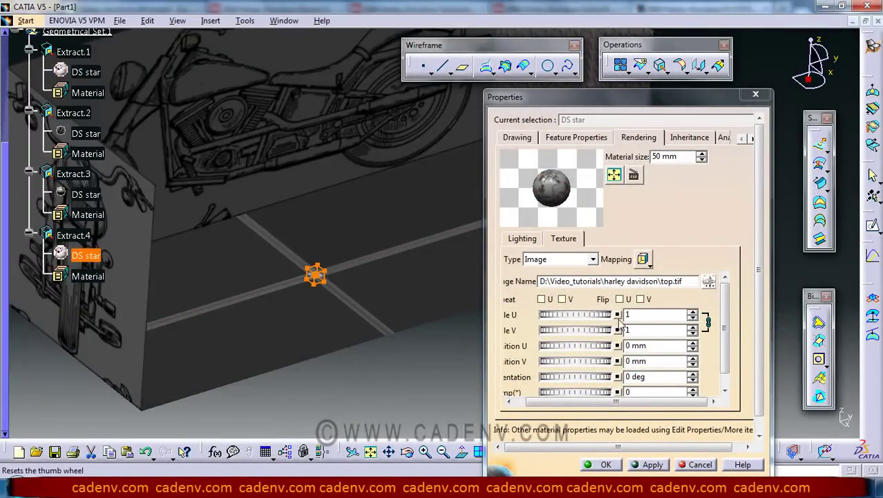
Enlarge the top image on the floor to a U and V scale of 11 and set its orientation to 90 deg
left_click_drag(692, 314, 695, 316)
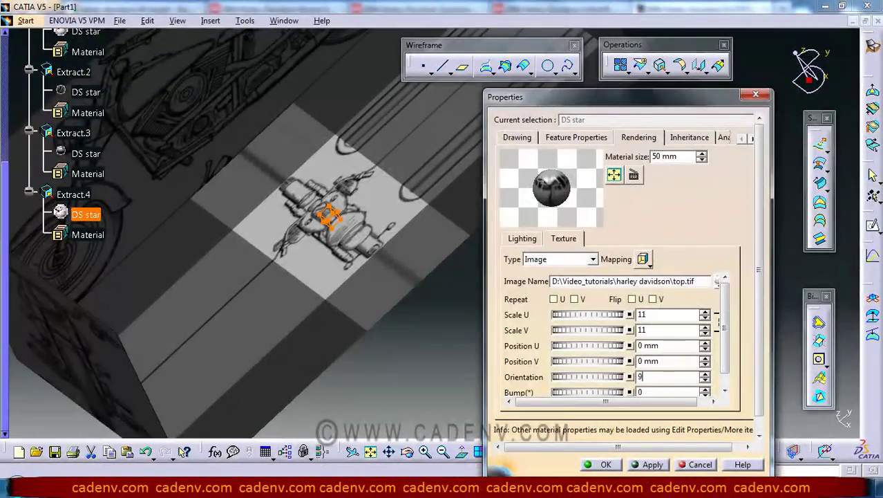
key("Return")
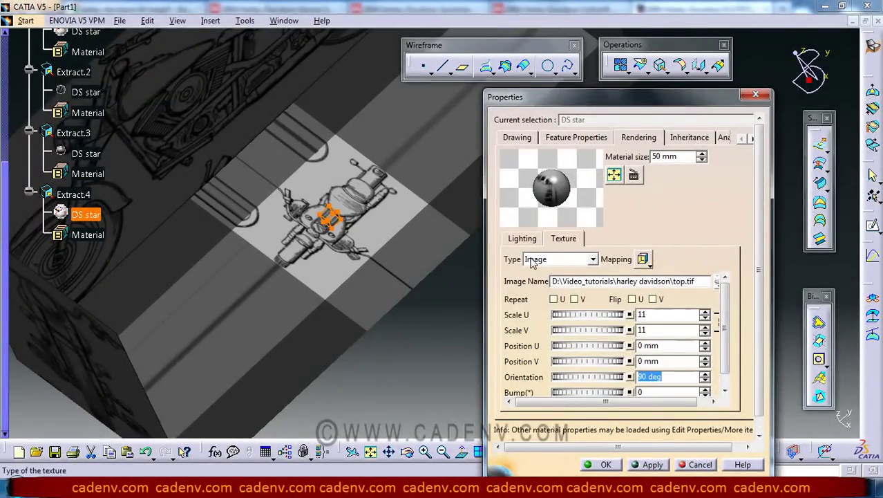
Enlarge the top image on the floor face to a scale of 20.9 in both U and V
middle_click_drag(315, 286, 393, 252)
left_click(613, 315)
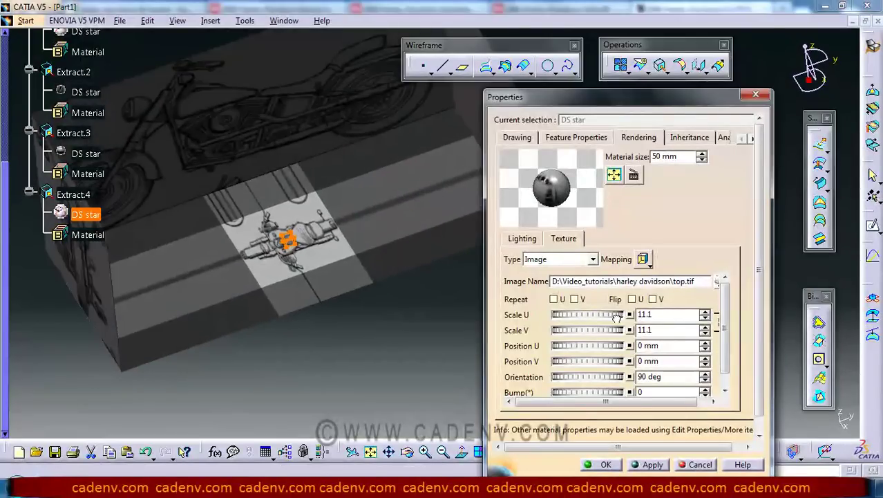
left_click_drag(669, 320, 607, 338)
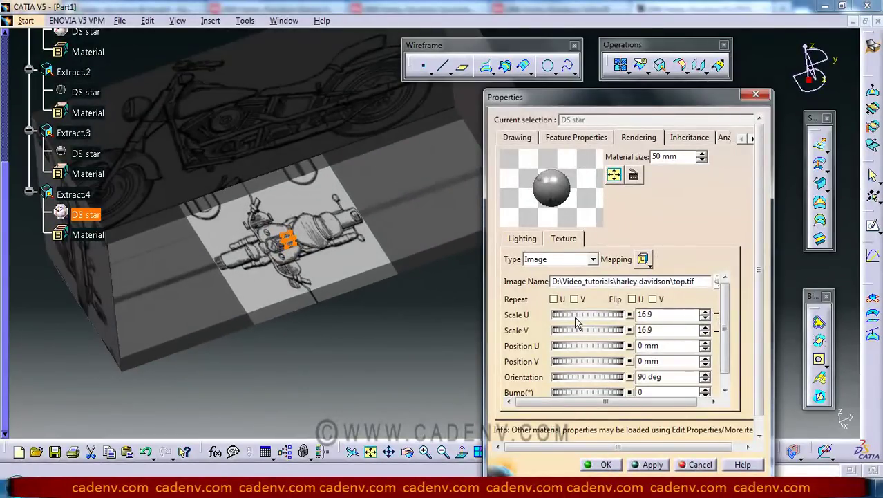
left_click(624, 318)
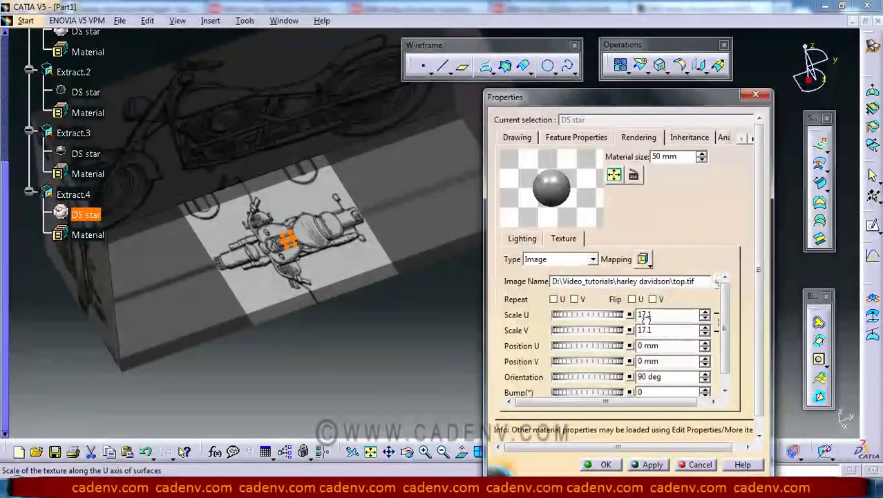
left_click(705, 314)
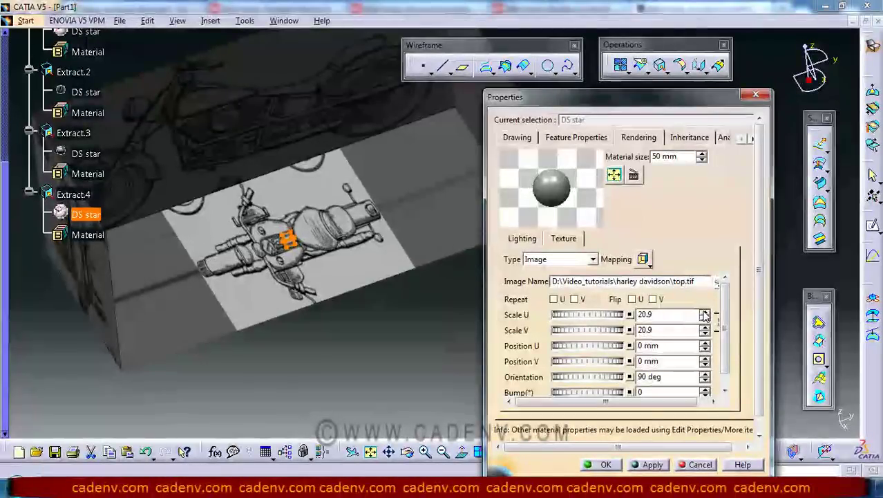
Unlink the U and V scales, stretch the top image along the floor to a U scale of 48.2, and accept the properties
left_click_drag(612, 403, 622, 403)
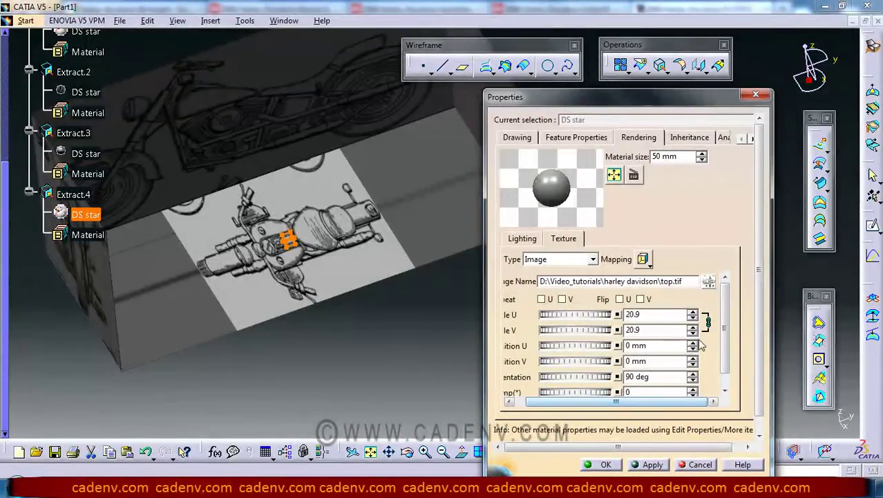
left_click_drag(567, 318, 603, 317)
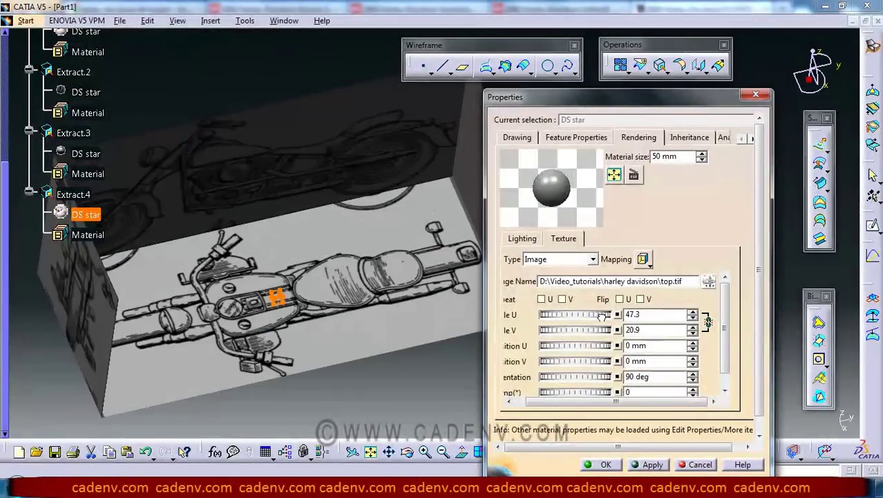
middle_click_drag(429, 274, 360, 183, "ctrl")
left_click_drag(580, 317, 642, 318)
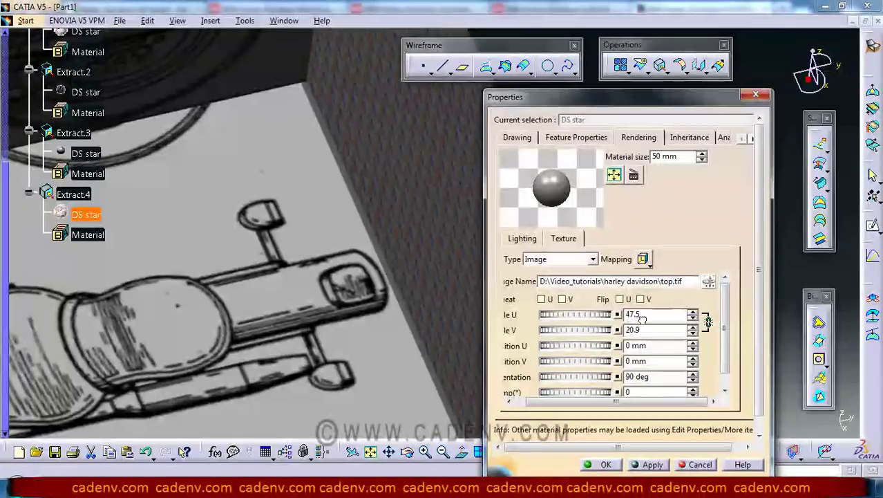
left_click_drag(568, 318, 638, 319)
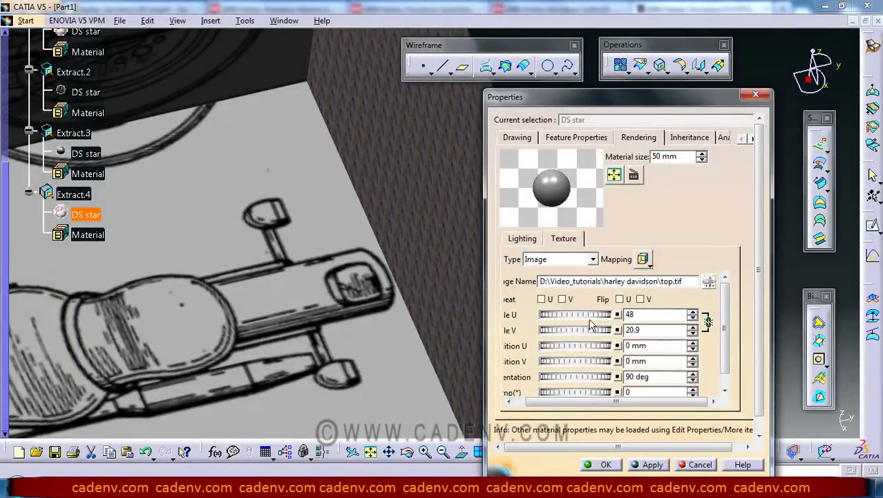
left_click_drag(571, 320, 576, 319)
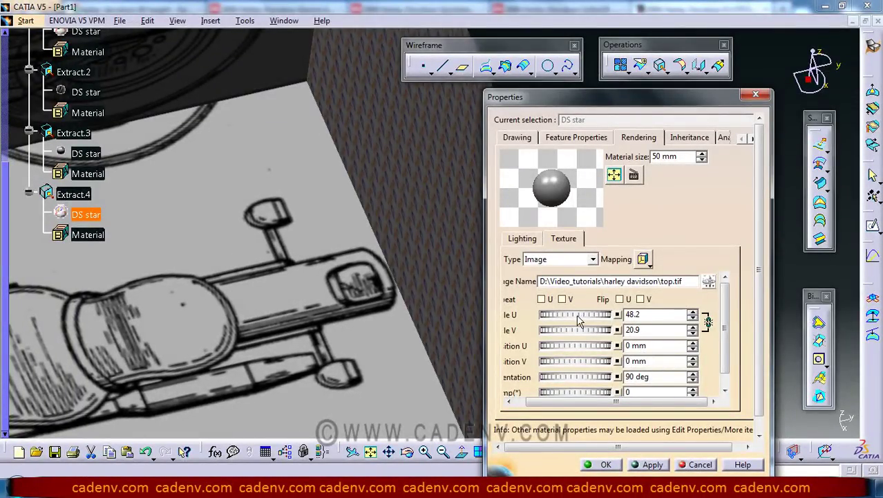
middle_click_drag(334, 220, 468, 314)
middle_click_drag(336, 291, 354, 247)
right_click(354, 245)
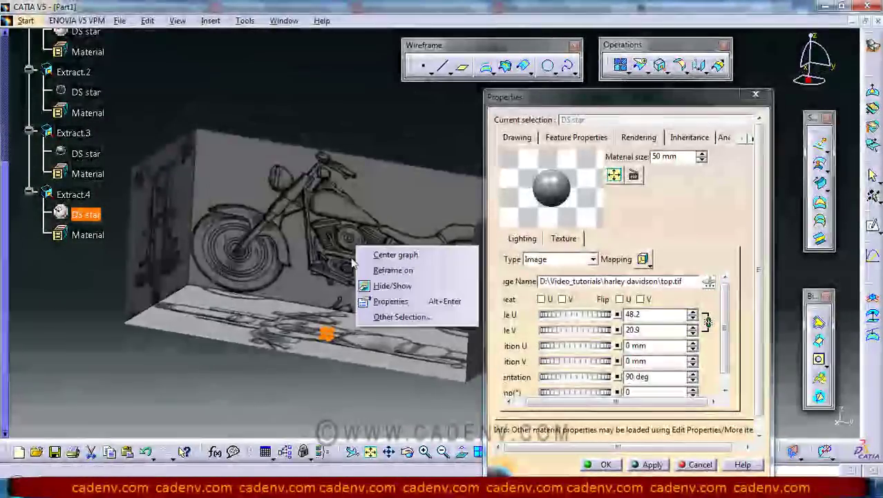
left_click(344, 119)
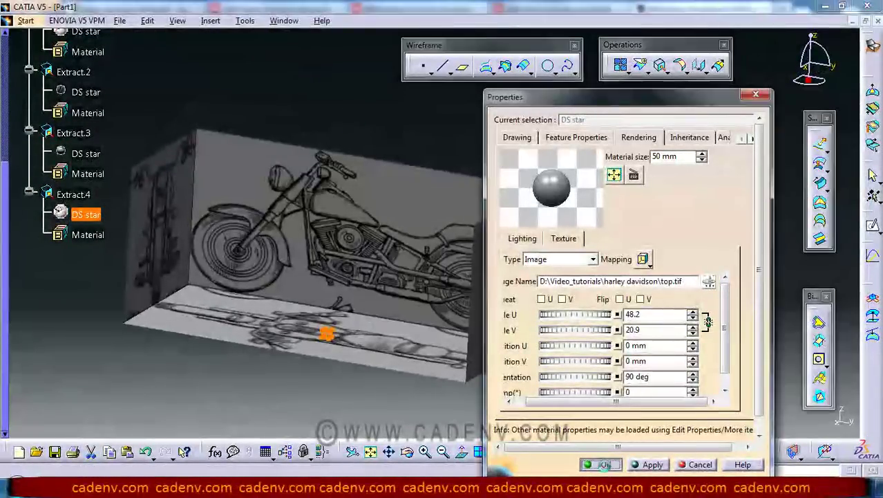
left_click(606, 465)
Locate the rear end face Extract.1 in the tree and turn off U and V texture repetition of its DS star material
middle_click_drag(310, 226, 423, 222)
right_click(423, 223)
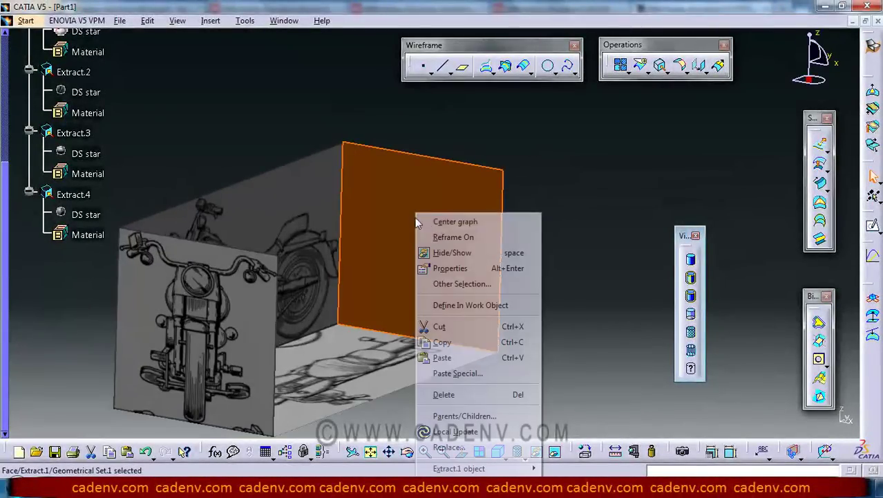
left_click(432, 224)
middle_click_drag(157, 134, 258, 98)
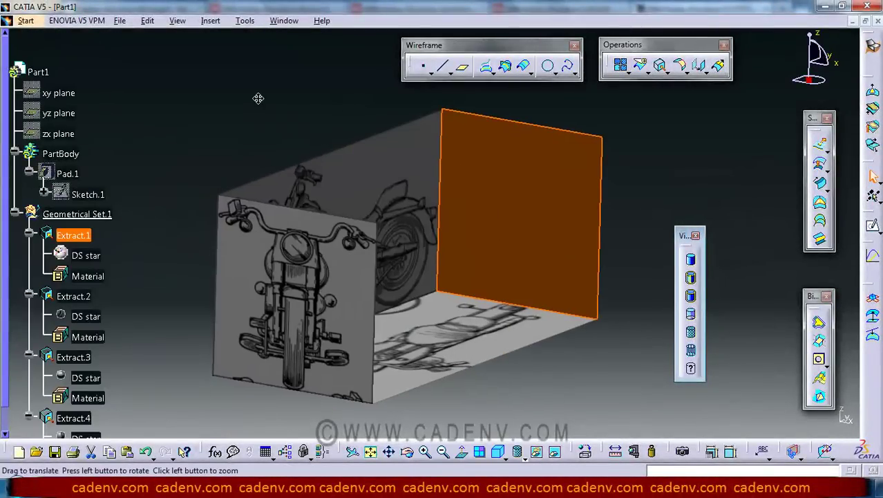
double_click(85, 255)
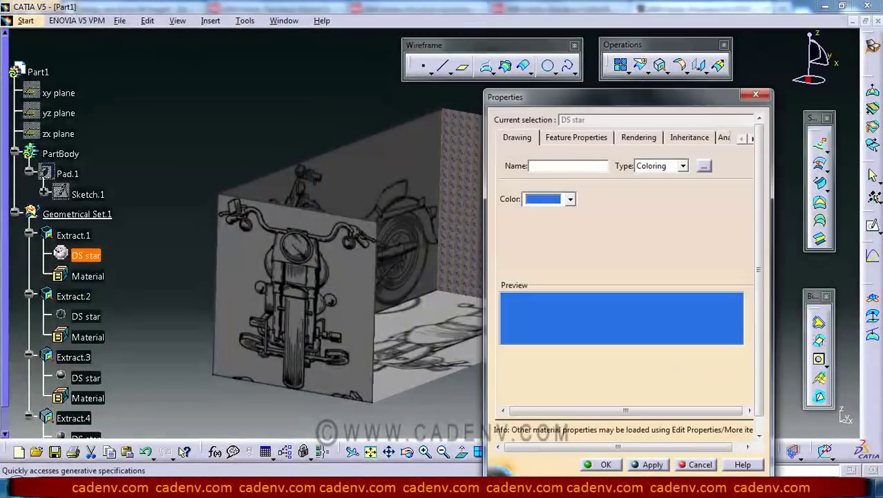
left_click(635, 138)
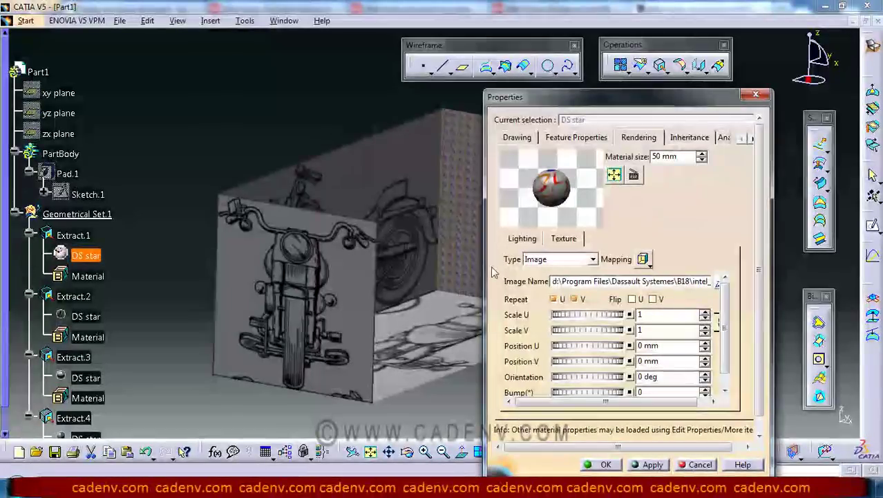
left_click_drag(522, 99, 465, 67)
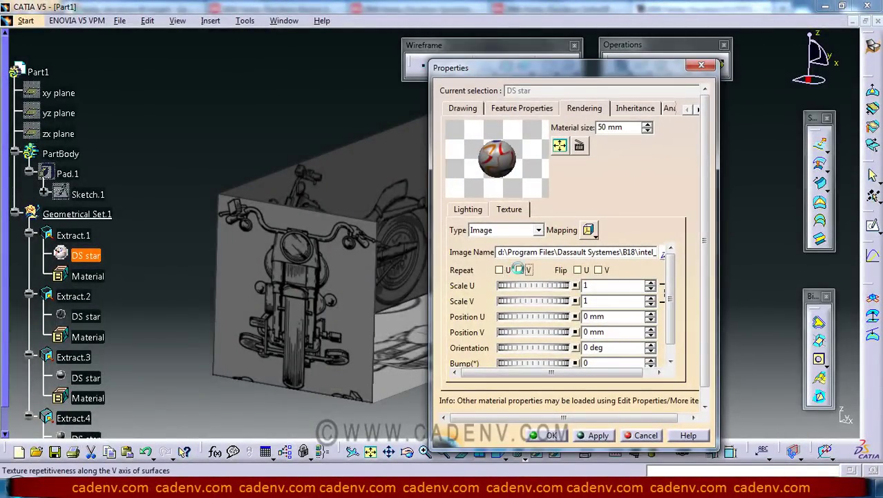
Load the rear image (rear.tif) from the harley davidson folder as the texture of the rear end face
middle_click_drag(394, 192, 275, 122)
middle_click_drag(290, 185, 318, 174)
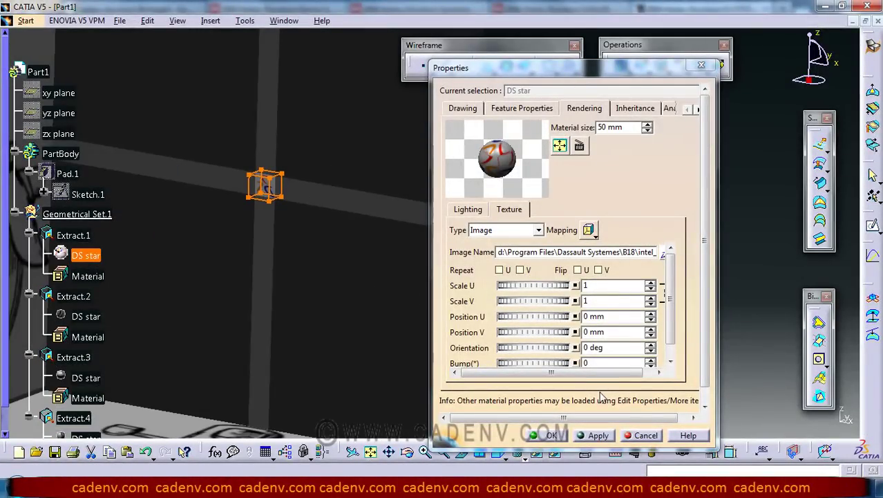
left_click_drag(598, 374, 610, 373)
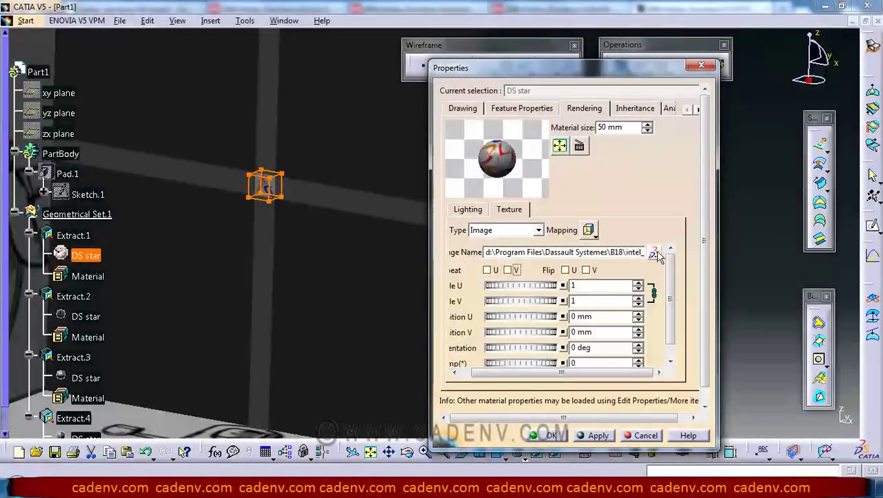
left_click(654, 253)
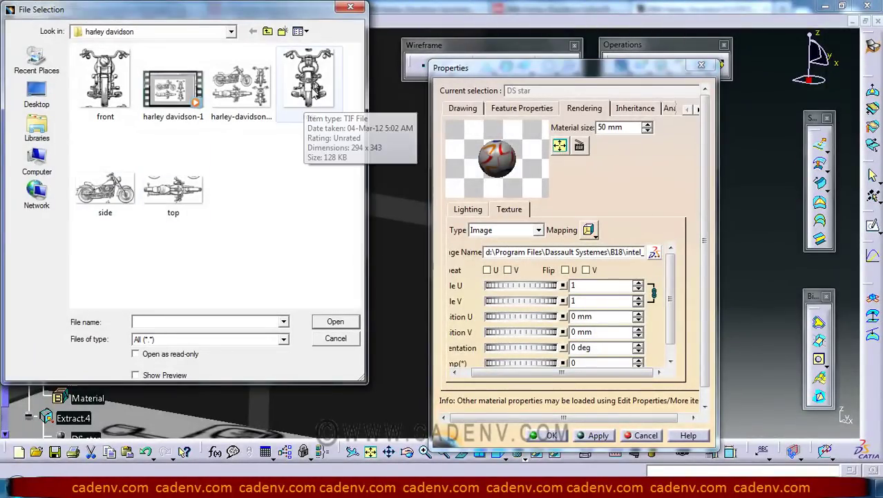
left_click(311, 83)
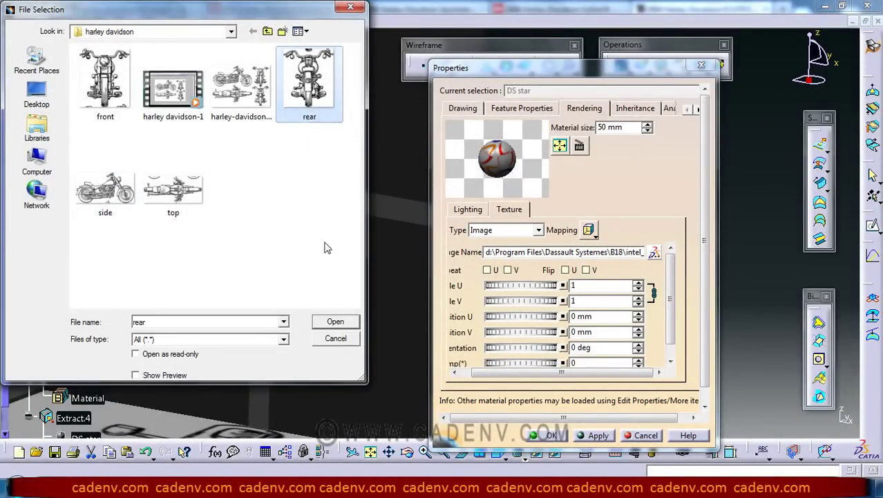
left_click(335, 323)
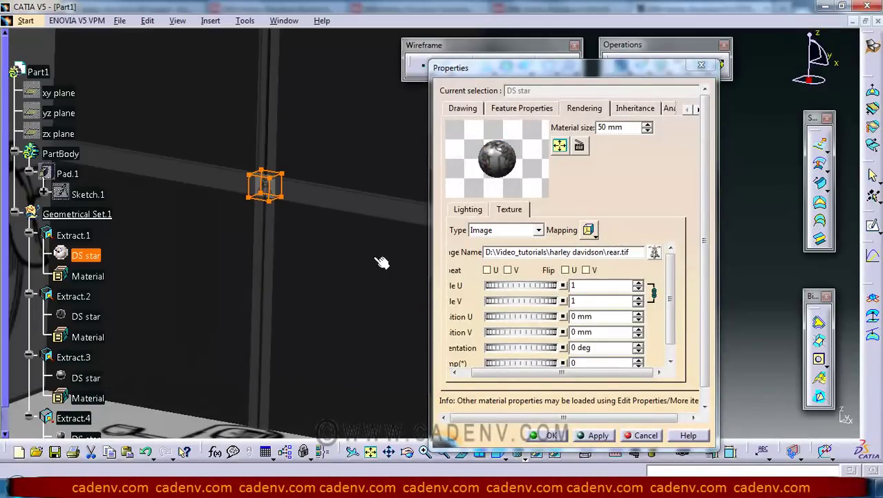
Scale the rear image on its end face to 21.1 in both U and V, and accept the properties
left_click(637, 284)
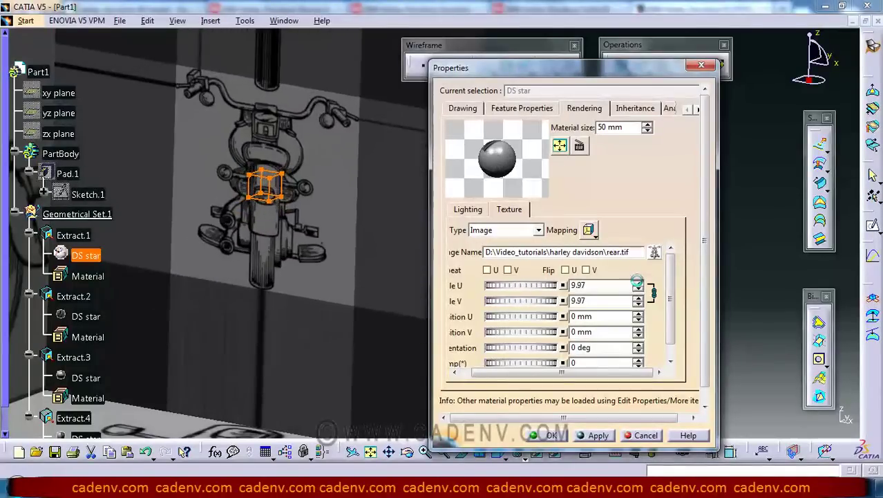
middle_click_drag(253, 300, 299, 303)
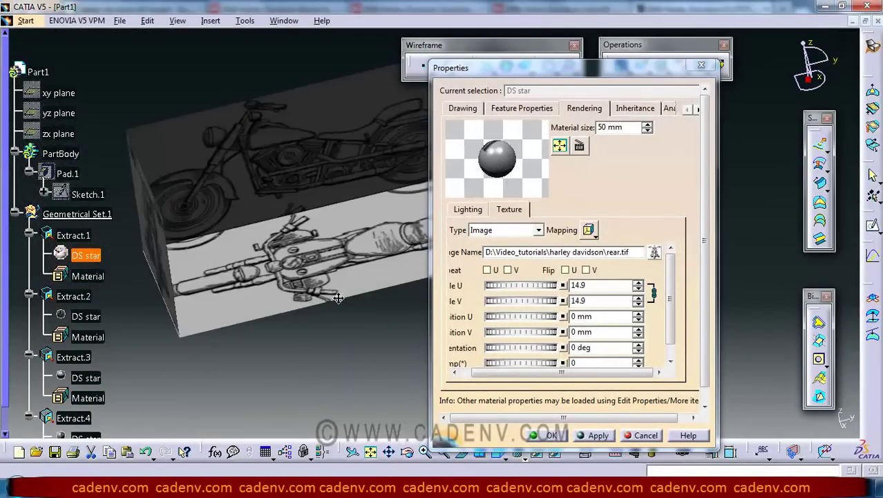
middle_click_drag(349, 293, 435, 285)
left_click(638, 282)
left_click(637, 285)
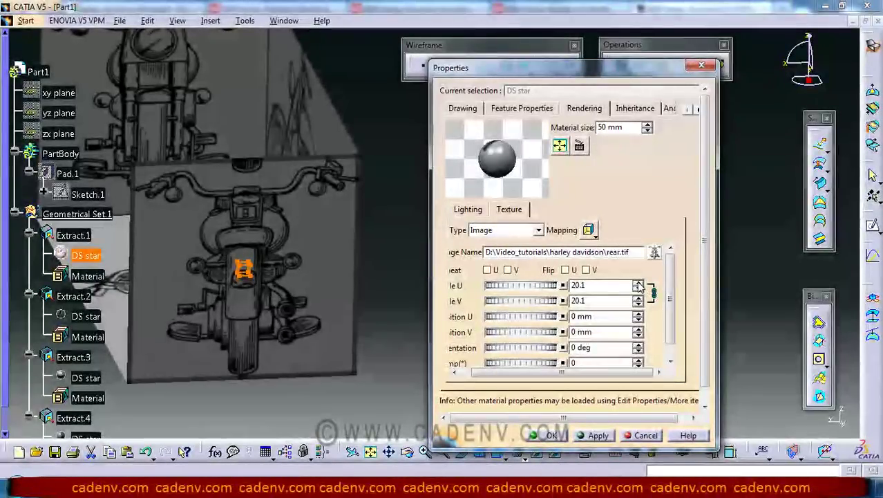
left_click(637, 284)
mouse_move(337, 315)
middle_mouse_down()
mouse_move(340, 301)
mouse_move(339, 312)
middle_mouse_up()
left_click(523, 290)
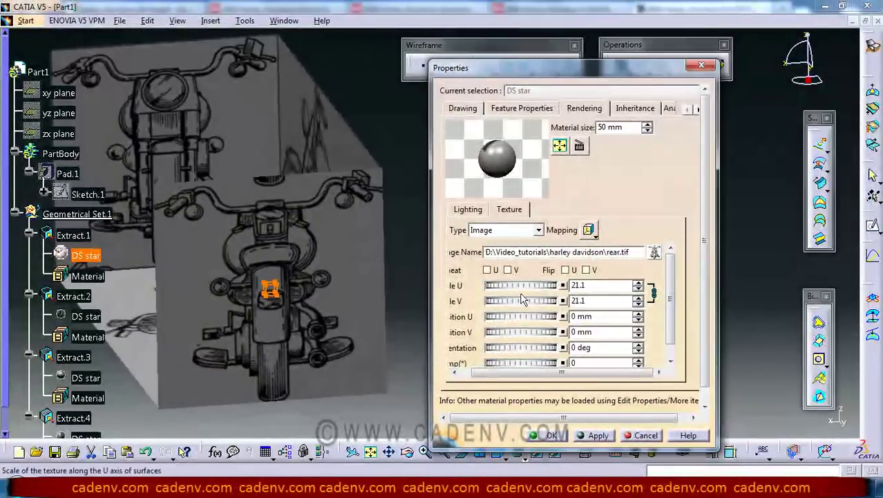
left_click(551, 434)
Open Sketch.1 of the box pad for editing
left_click(479, 298)
middle_click_drag(479, 298, 499, 211)
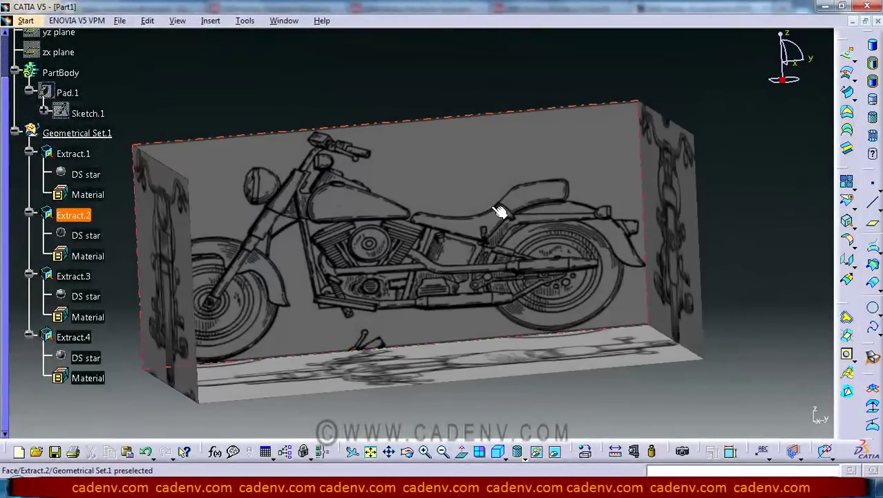
middle_click_drag(467, 264, 360, 253)
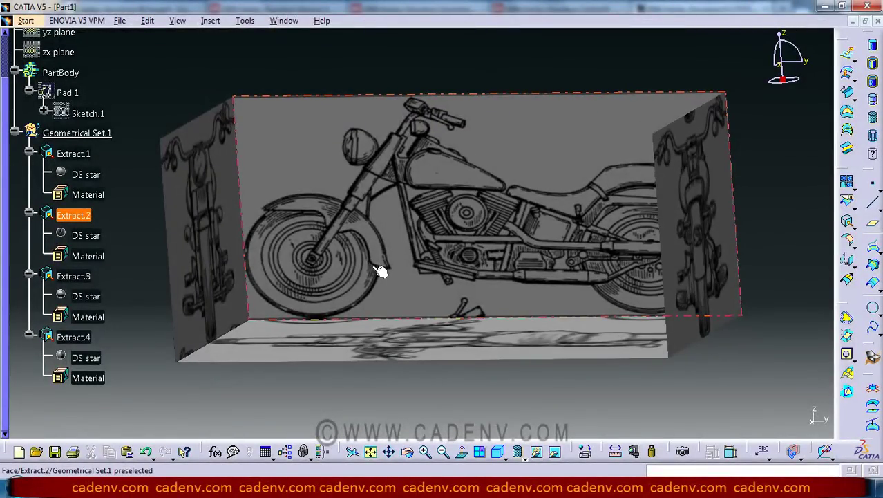
double_click(88, 115)
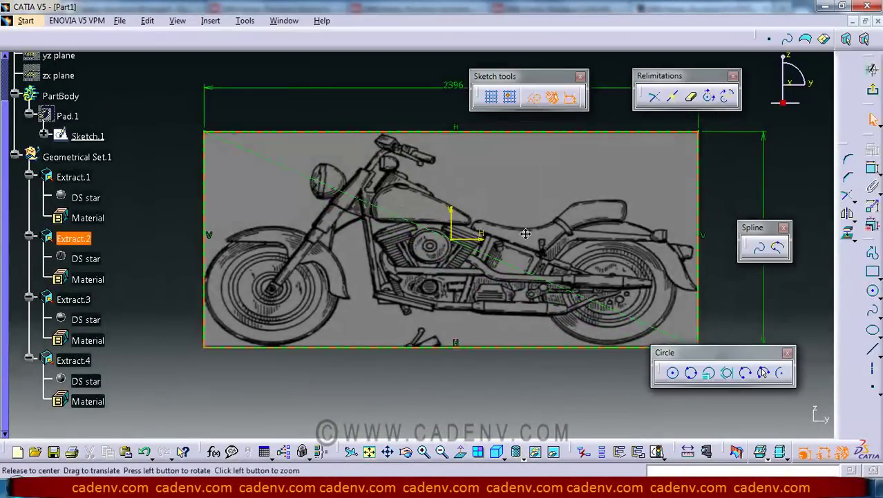
middle_click_drag(525, 234, 443, 256)
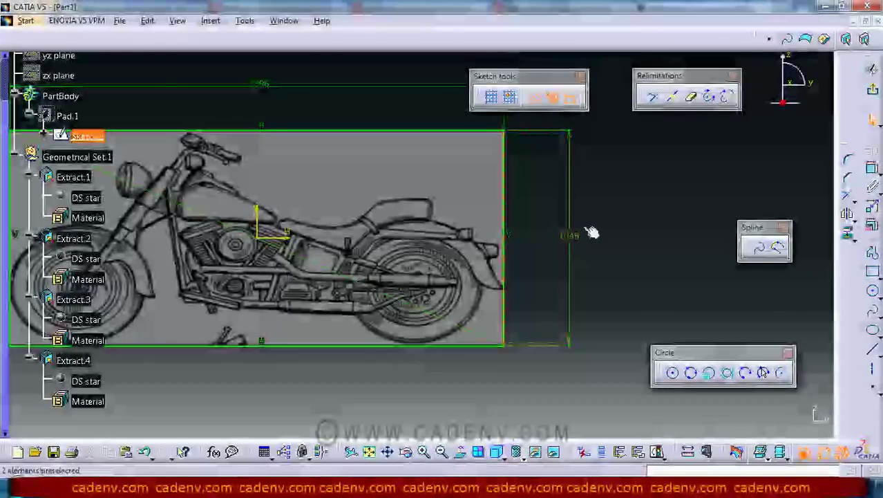
Check the height dimension of the front view in Drawing1, and return to the Part1 sketch
left_click(284, 20)
left_click(285, 104)
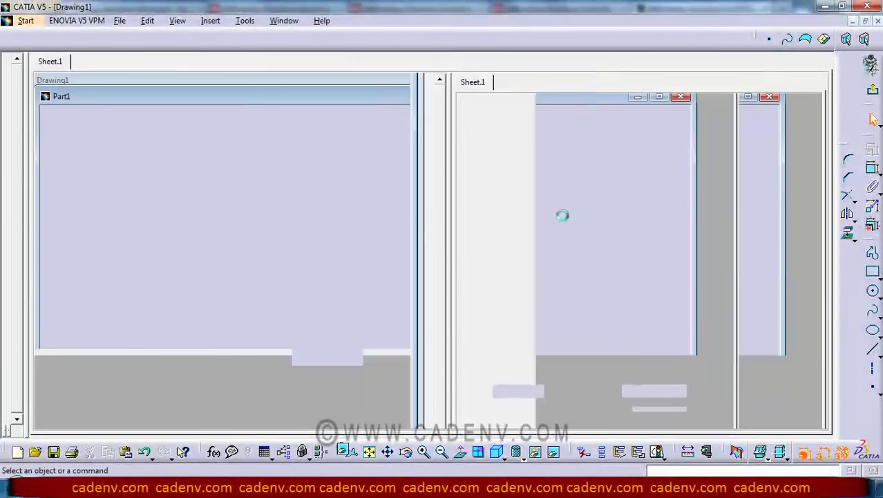
middle_click_drag(474, 205, 477, 195, "ctrl")
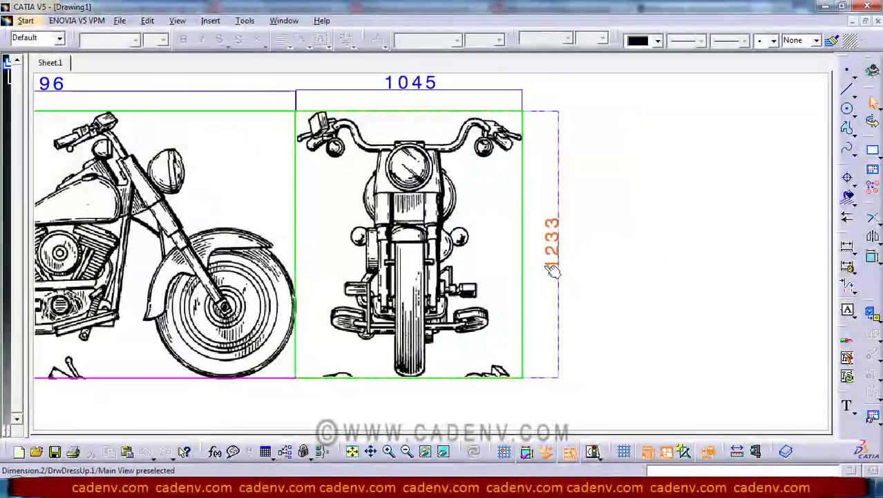
left_click(284, 21)
left_click(285, 116)
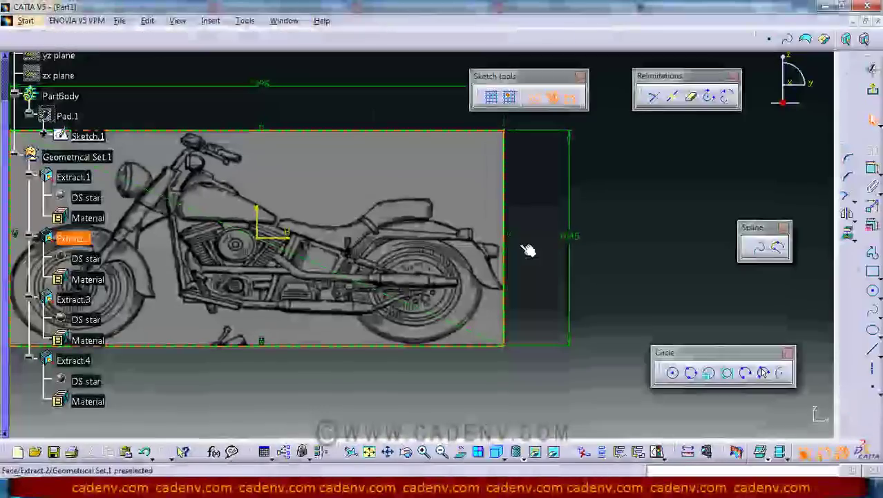
Set the height of the sketch rectangle to 1233 mm
double_click(571, 238)
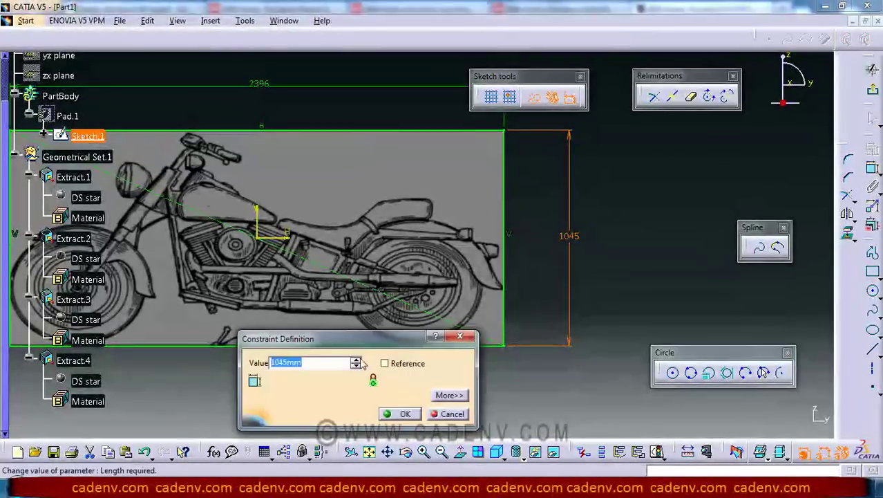
type("1233")
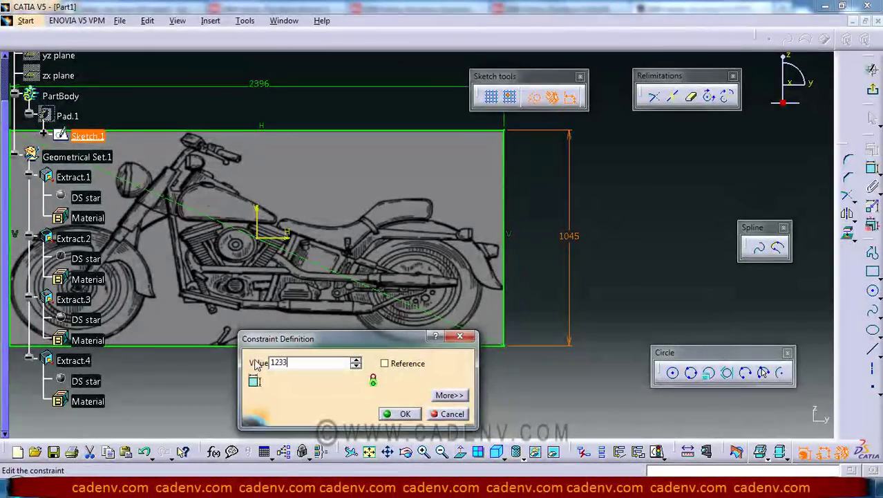
left_click(406, 415)
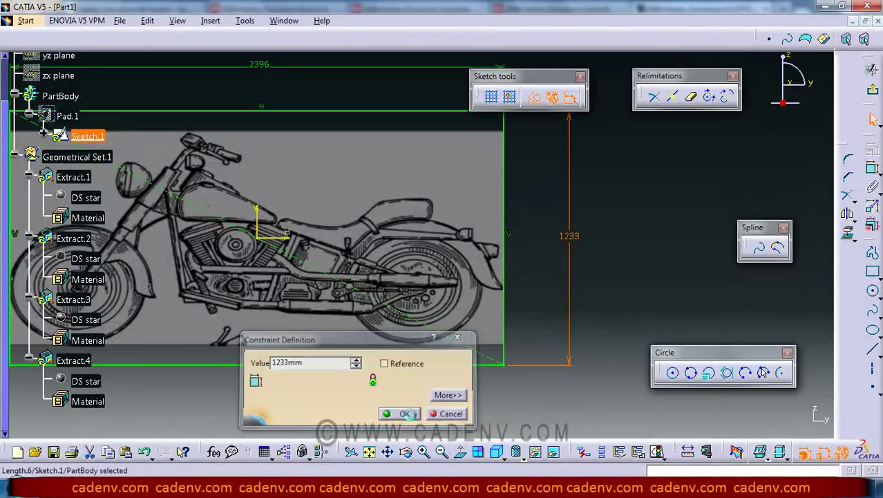
Exit Sketch.1 so the box pad rebuilds with its new height
left_click(628, 222)
middle_click_drag(324, 225, 395, 304)
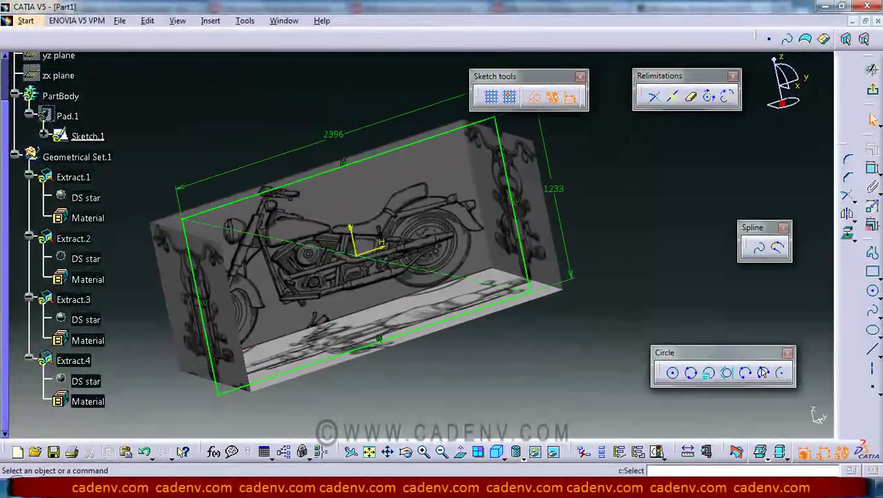
left_click(873, 90)
mouse_move(305, 257)
middle_mouse_down()
mouse_move(442, 282)
mouse_move(448, 262)
mouse_move(392, 257)
mouse_move(644, 258)
mouse_move(346, 297)
mouse_move(372, 292)
middle_mouse_up()
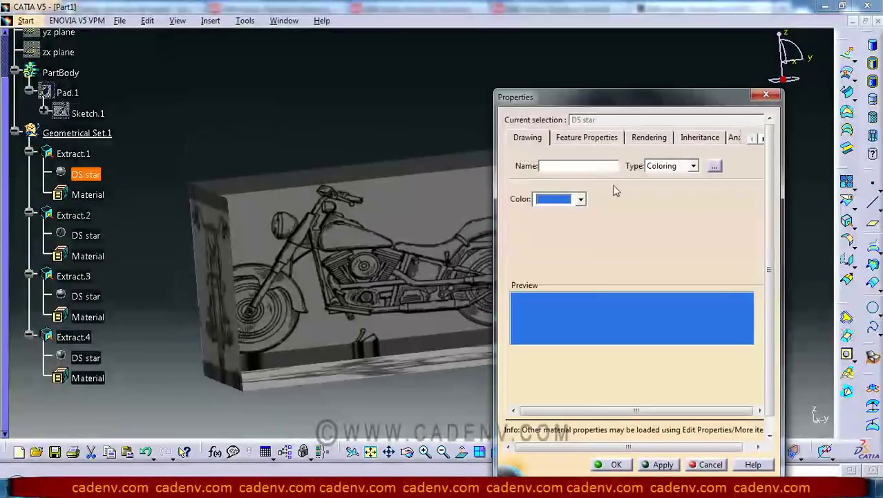
left_click(644, 136)
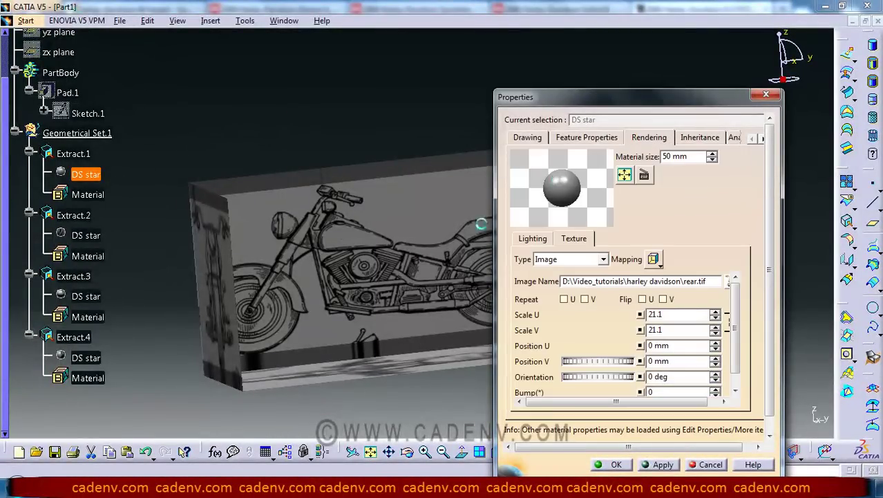
middle_click_drag(367, 251, 325, 237)
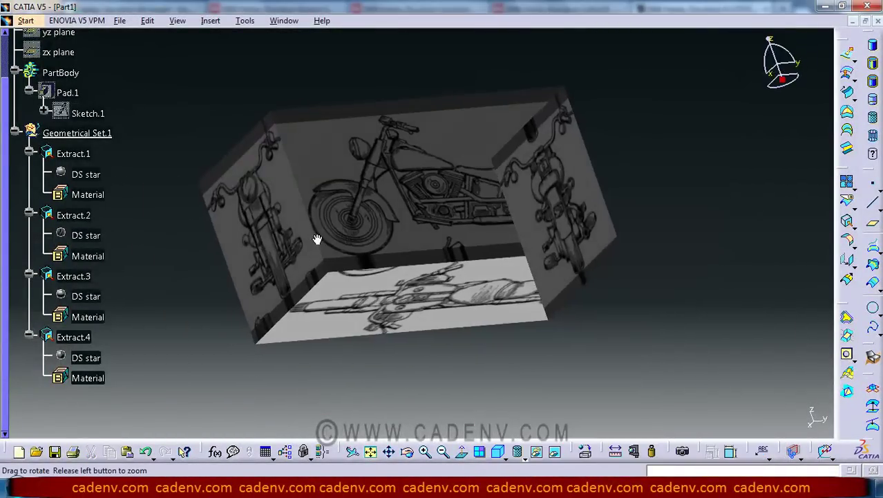
middle_click_drag(315, 241, 410, 174)
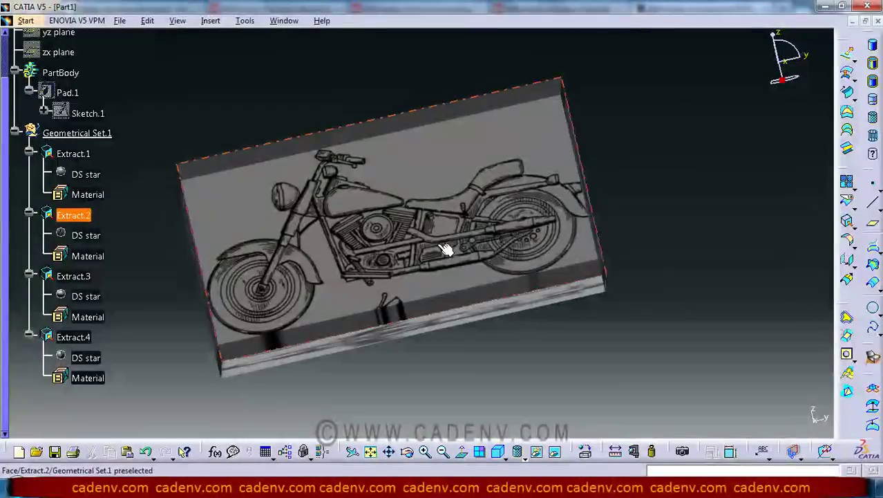
Open the texture settings of the side image on Extract.2 and stretch it vertically to a V scale of 24
left_click(96, 238)
key("alt+Return")
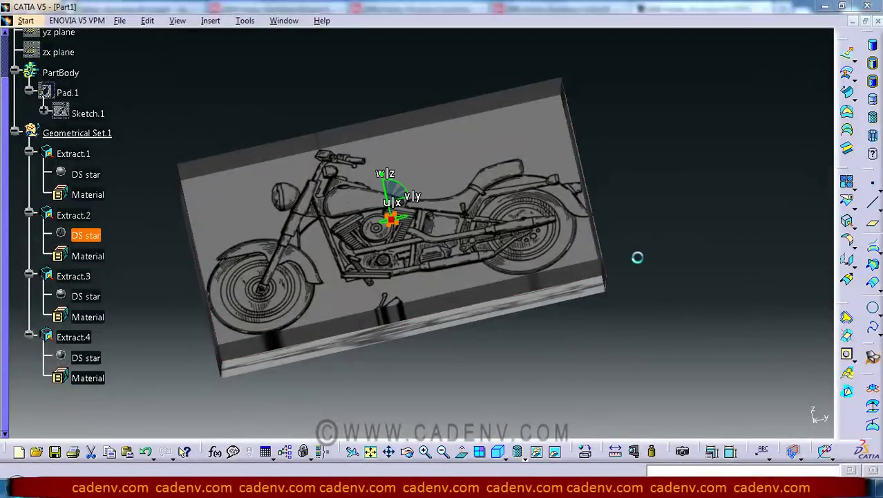
left_click(638, 142)
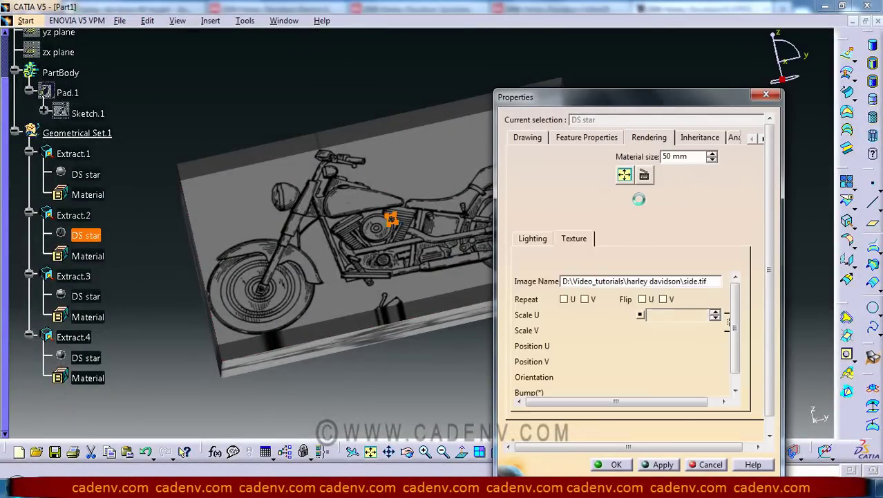
left_click_drag(598, 329, 601, 330)
middle_click_drag(334, 211, 313, 219)
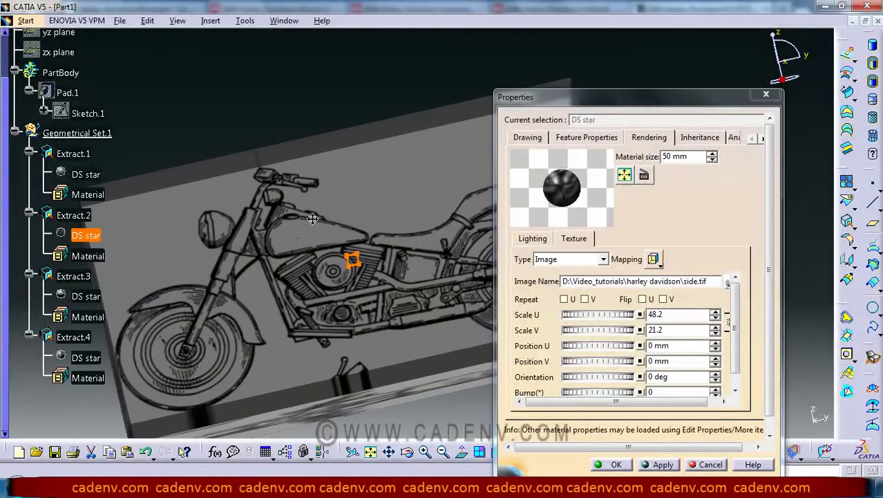
left_click_drag(575, 331, 663, 334)
left_click_drag(581, 332, 671, 335)
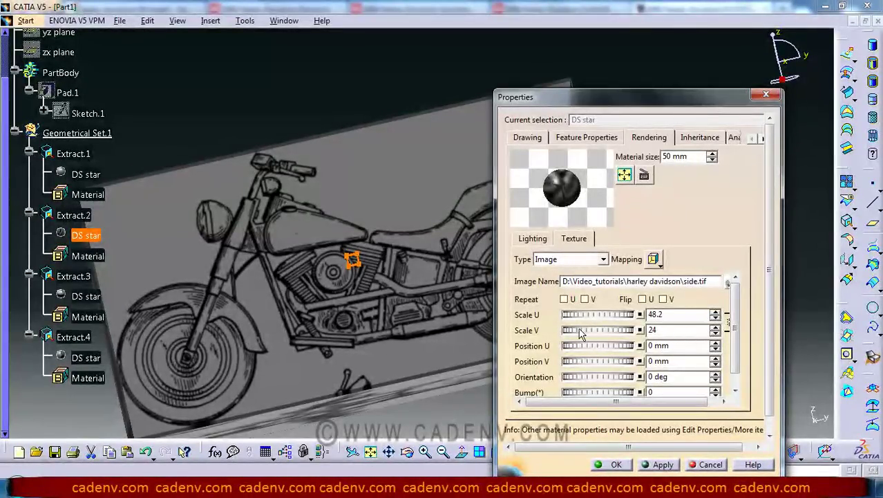